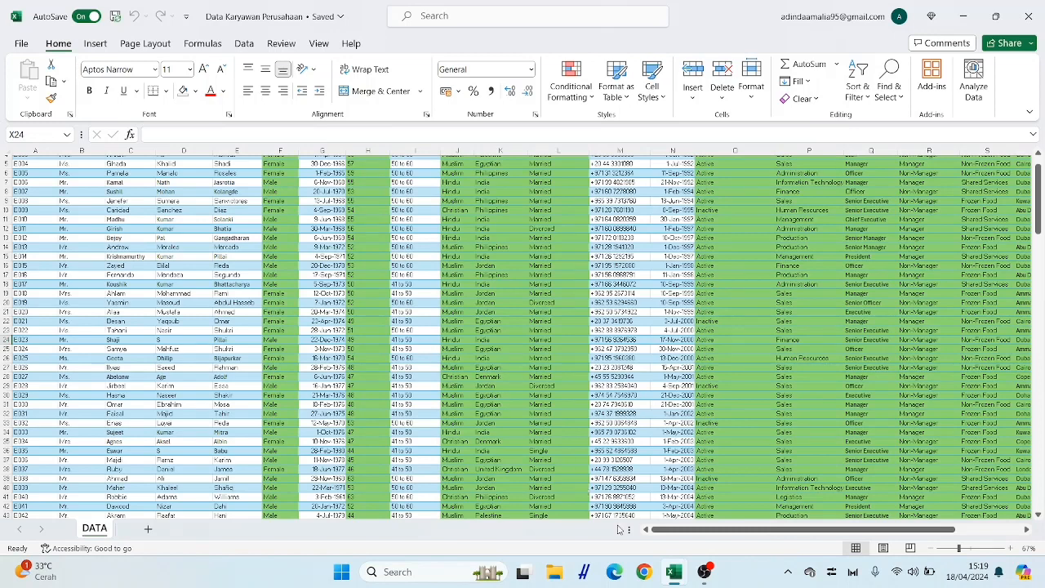
Switch to the Book1 workbook, add a new worksheet and enter "rekap data" as its name
mouse_move(673, 572)
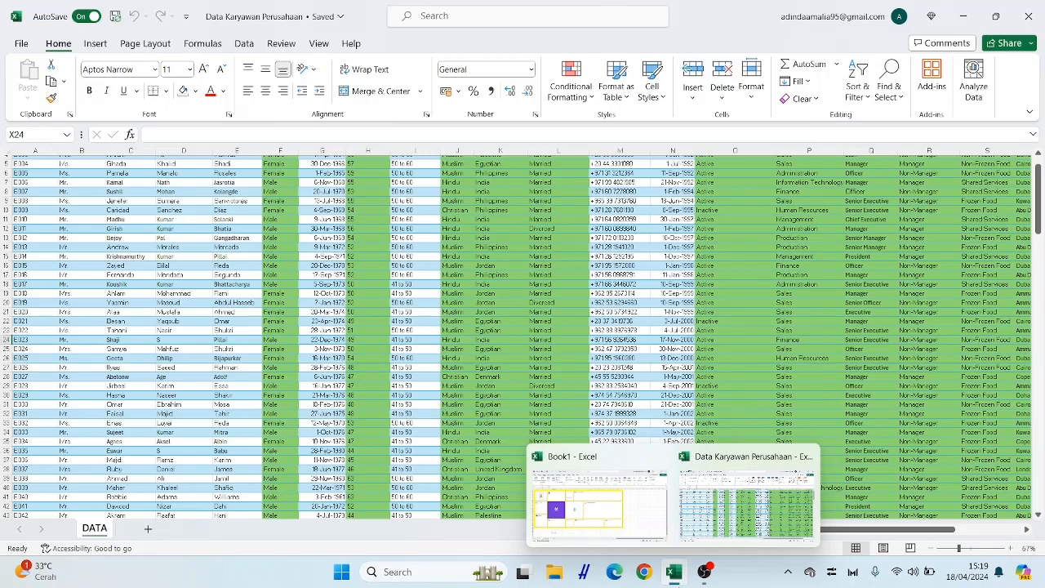
click(637, 511)
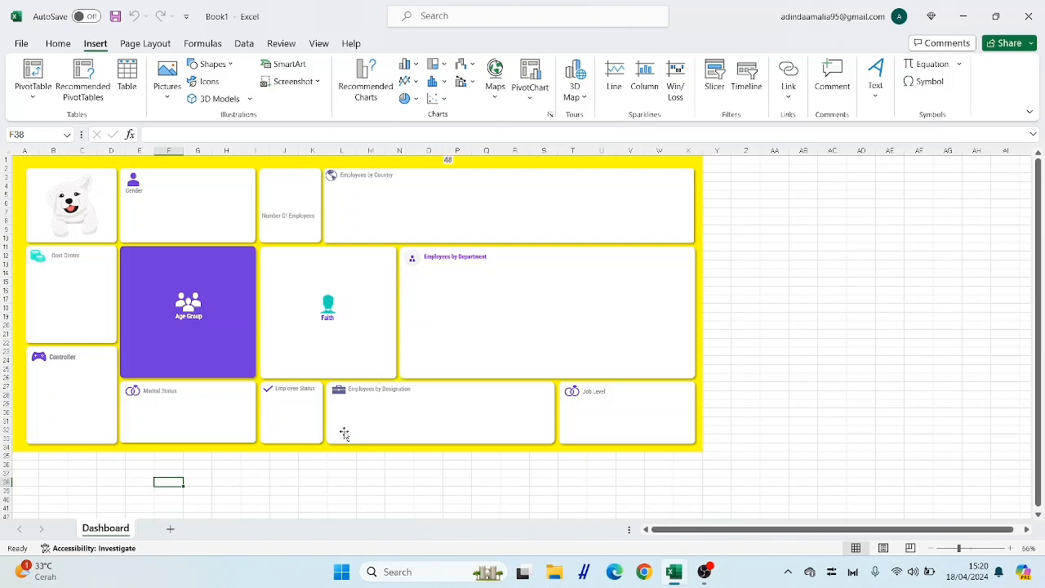
click(171, 530)
right_click(163, 533)
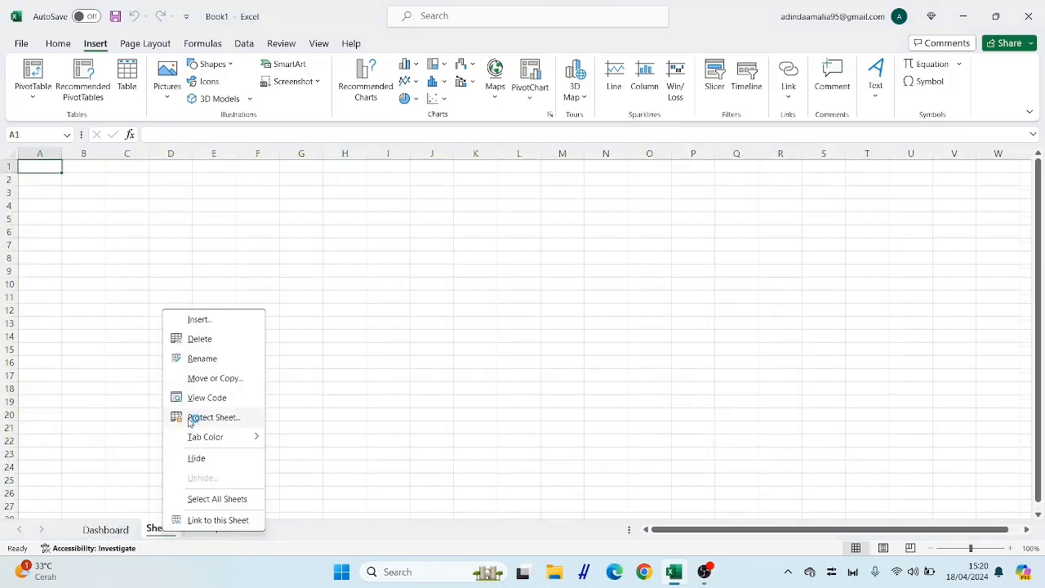
click(210, 357)
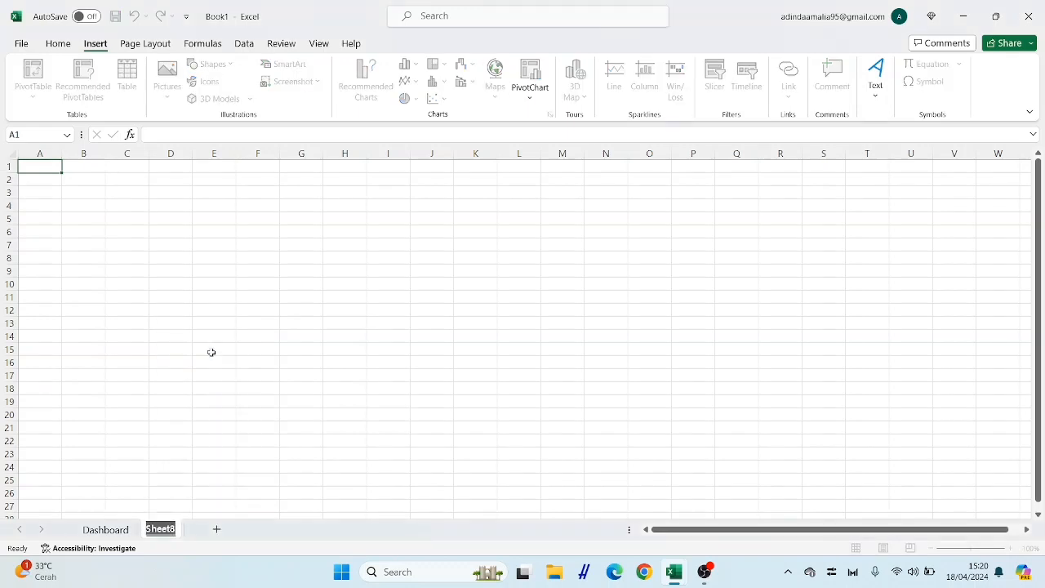
text(rekap)
key(Return)
text(data)
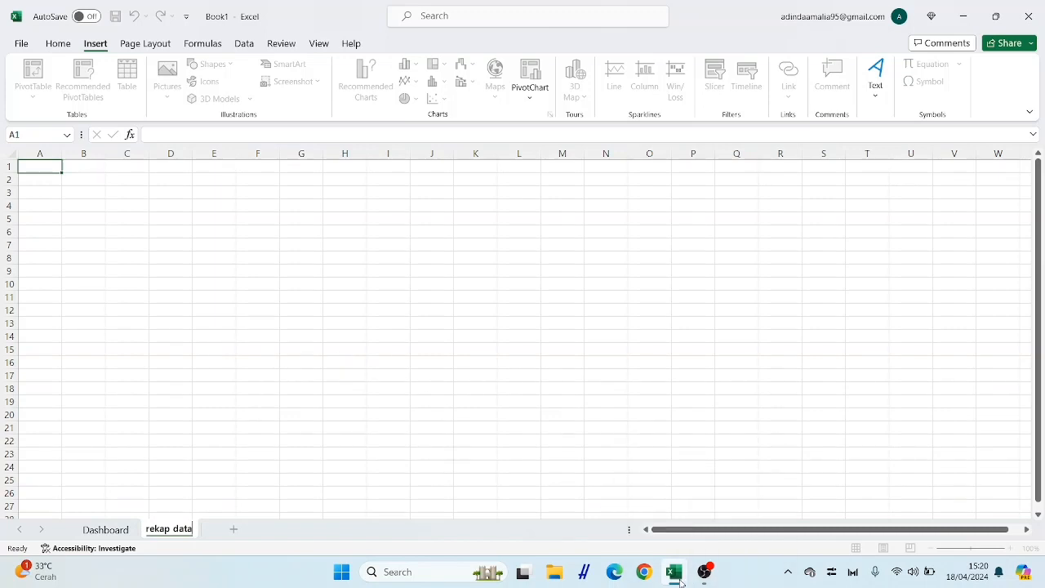
Copy the DATA sheet from the Data Karyawan Perusahaan workbook to the end of Book1, keeping the original
mouse_move(724, 511)
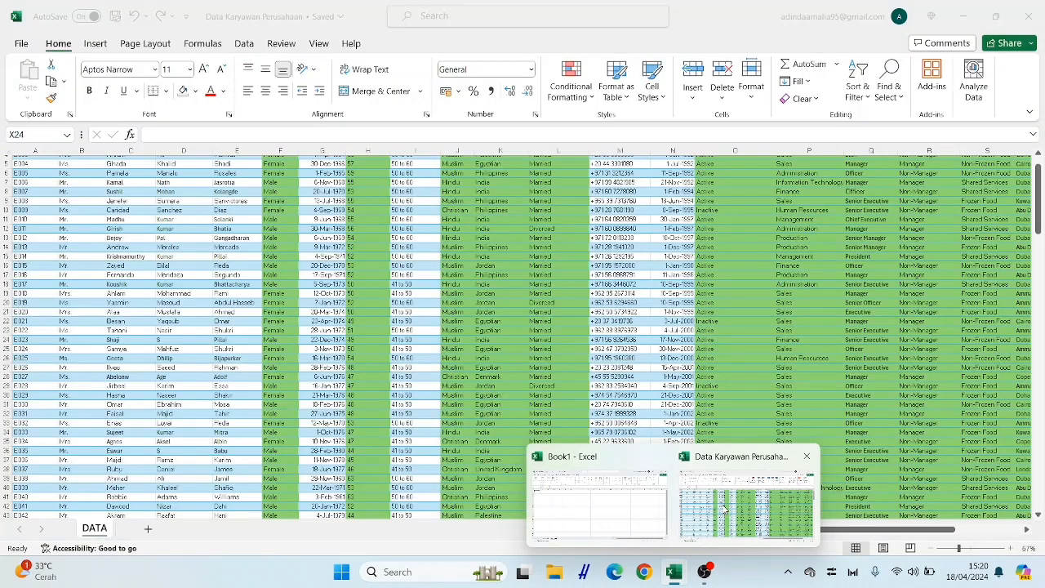
click(722, 508)
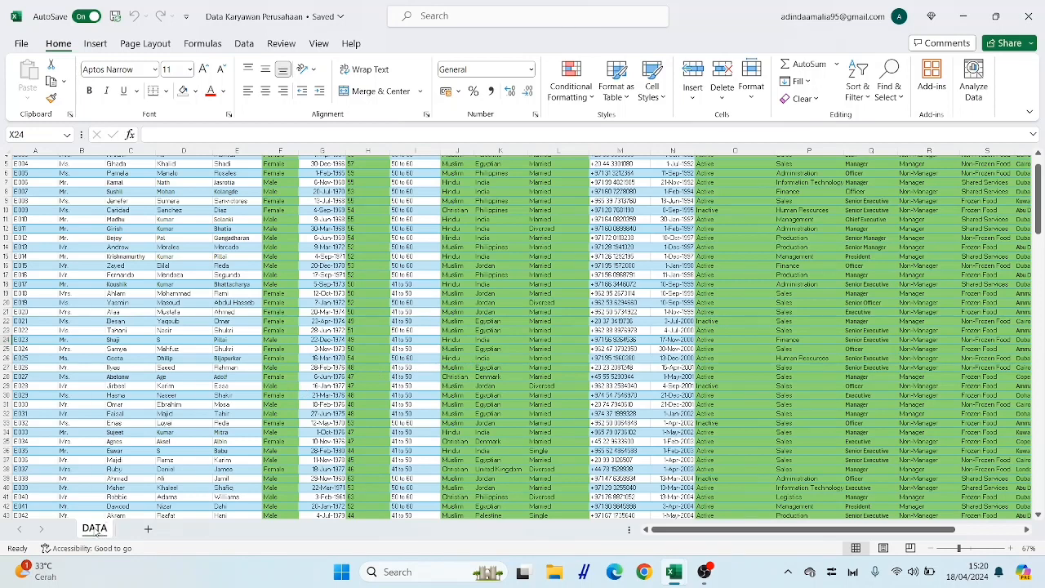
right_click(97, 531)
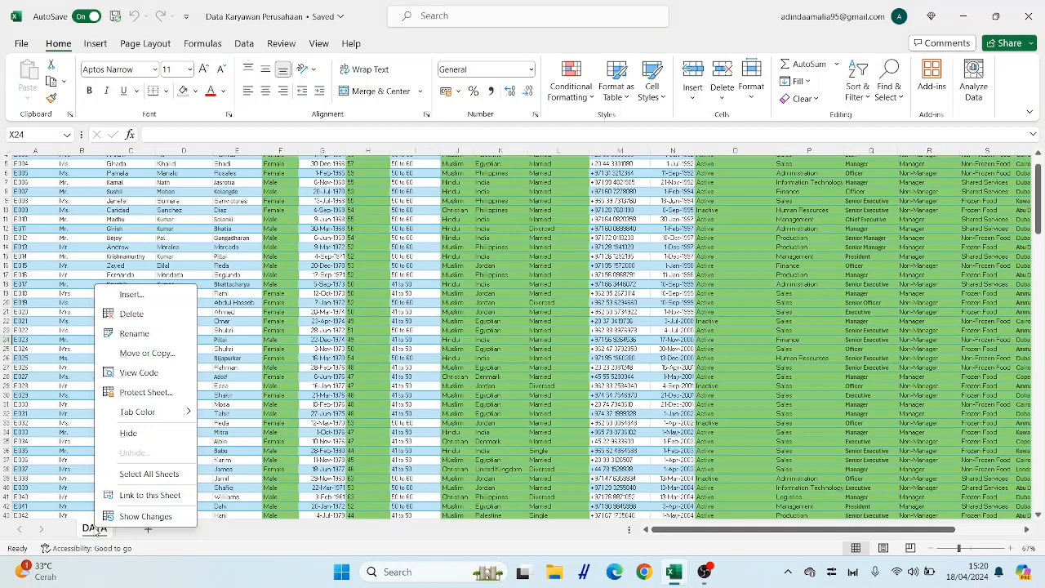
click(133, 356)
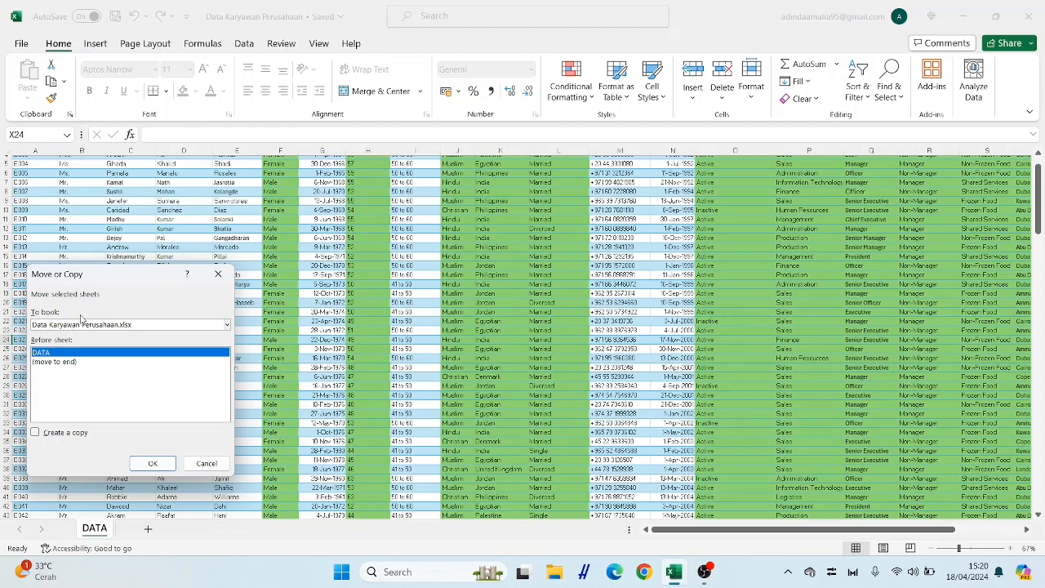
click(134, 327)
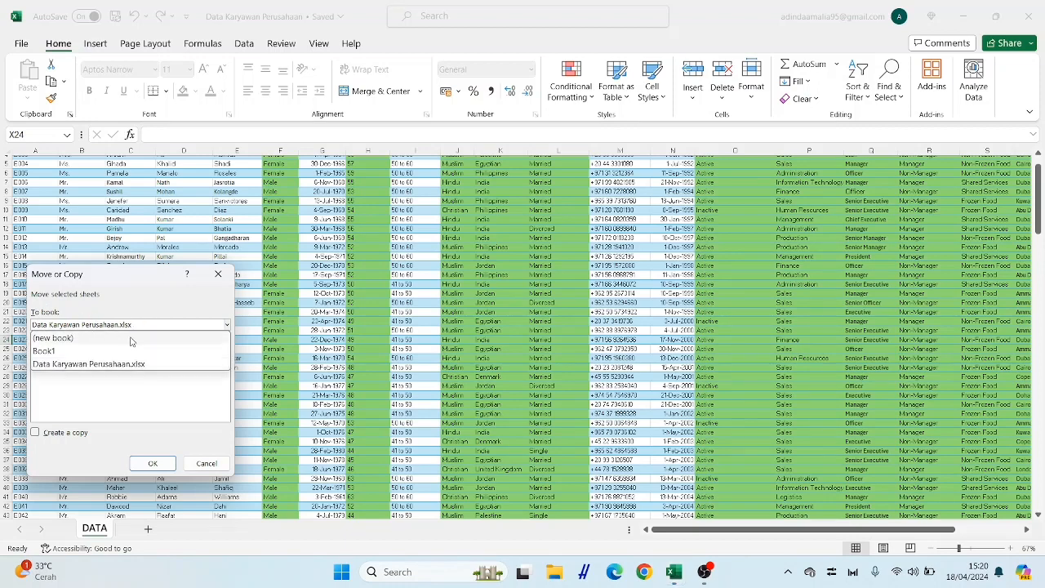
click(54, 351)
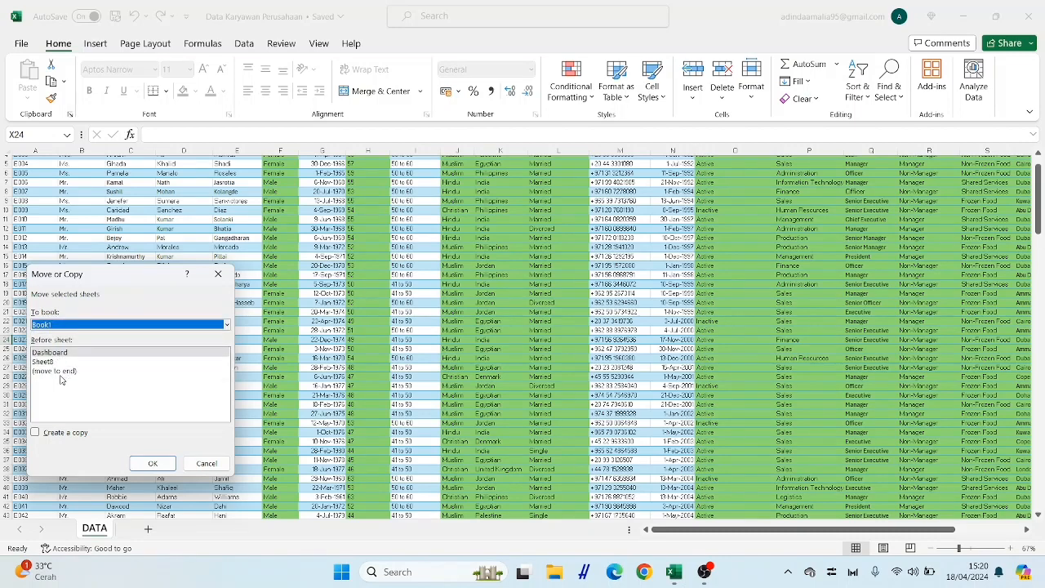
click(56, 371)
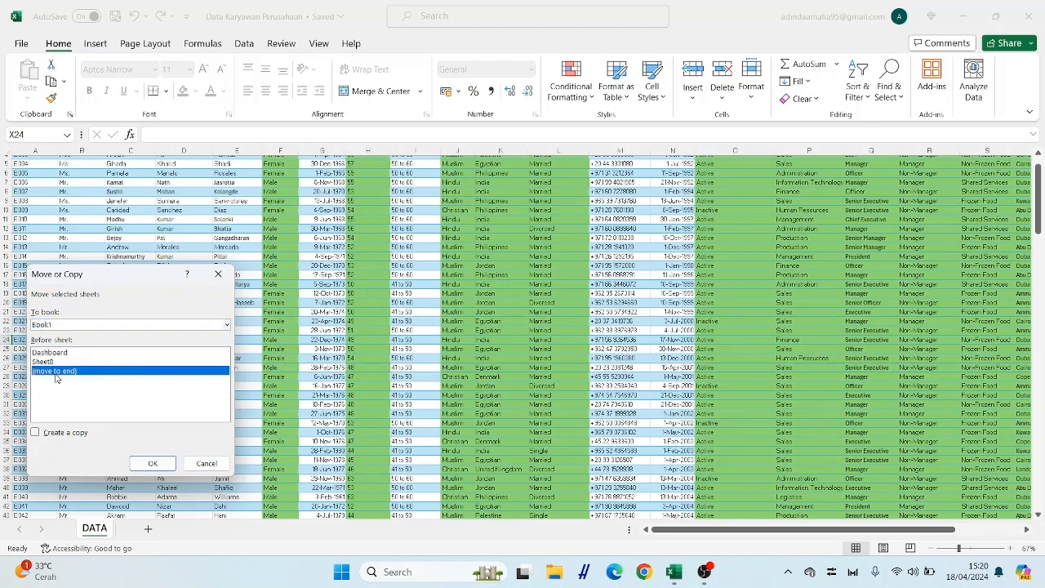
click(35, 433)
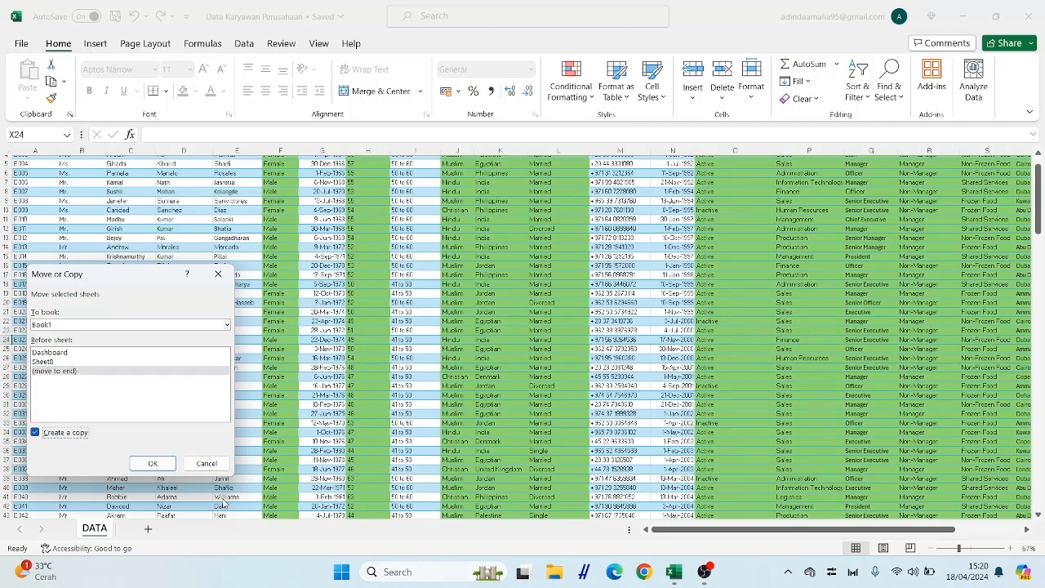
click(153, 463)
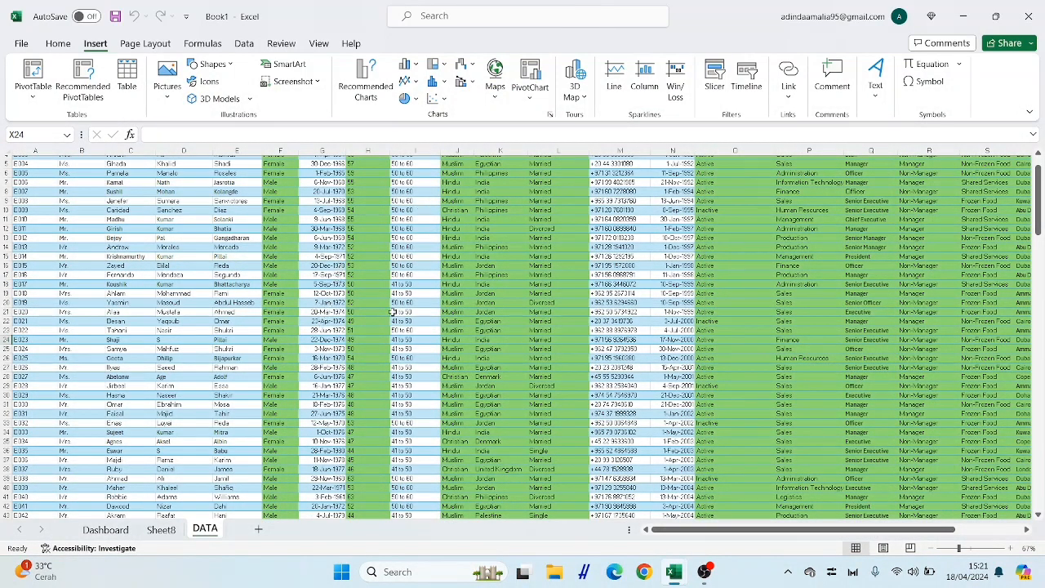
mouse_move(682, 582)
click(719, 516)
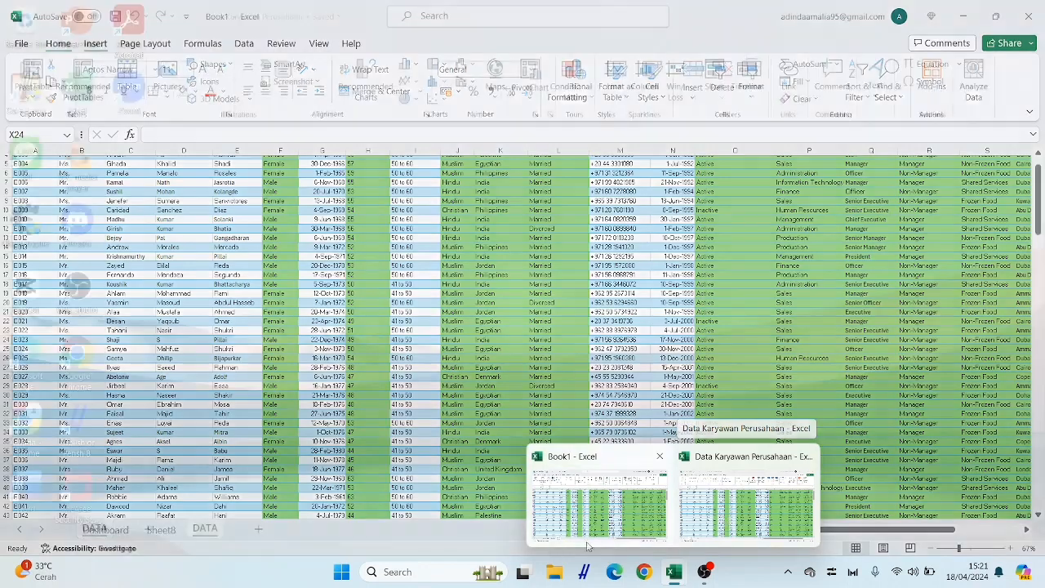
click(598, 502)
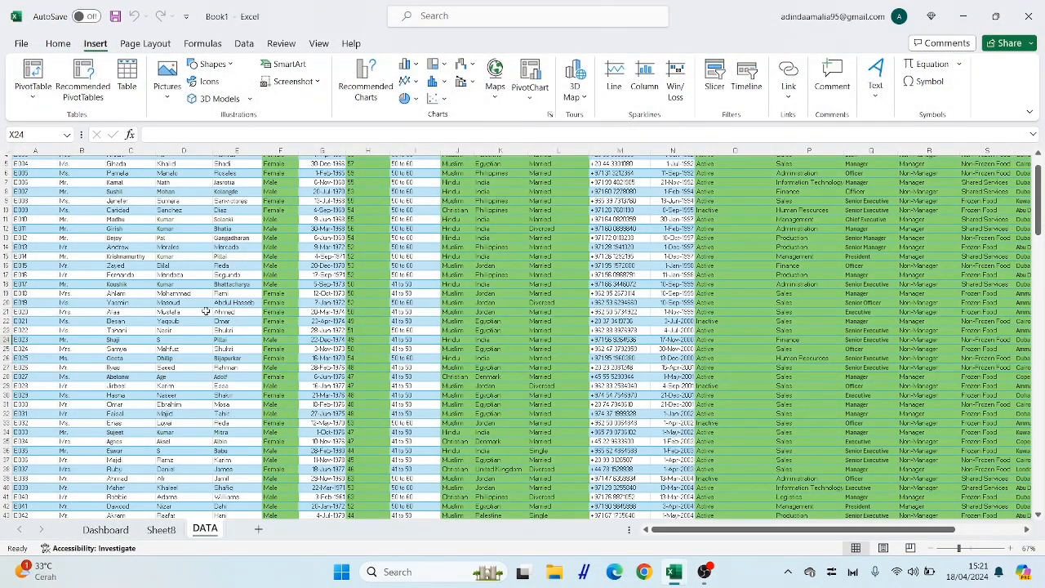
click(118, 532)
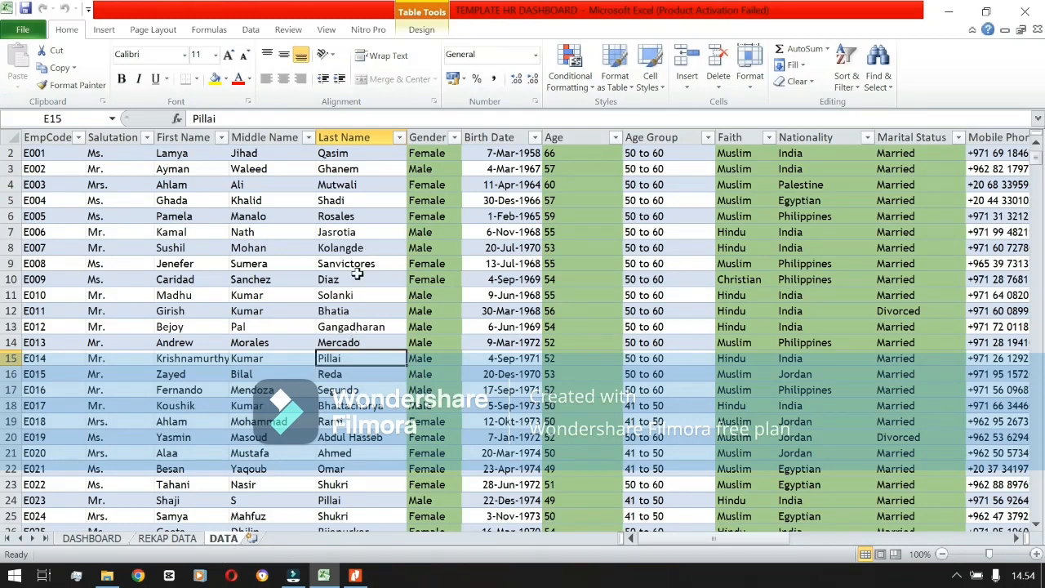
Create a PivotTable from the employee table Table2, placed in cell G70 of the existing REKAP DATA sheet
click(392, 248)
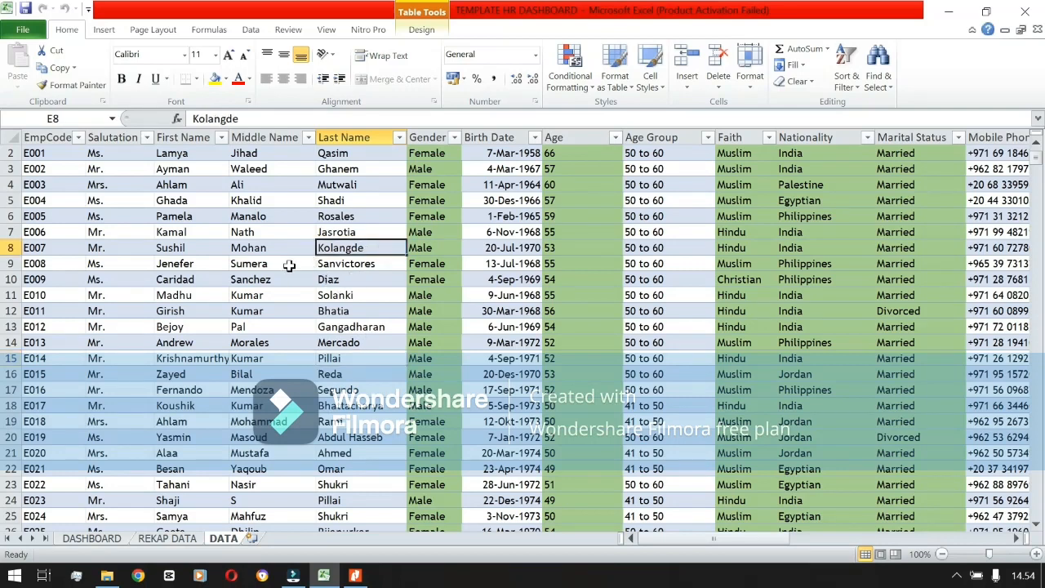
click(106, 33)
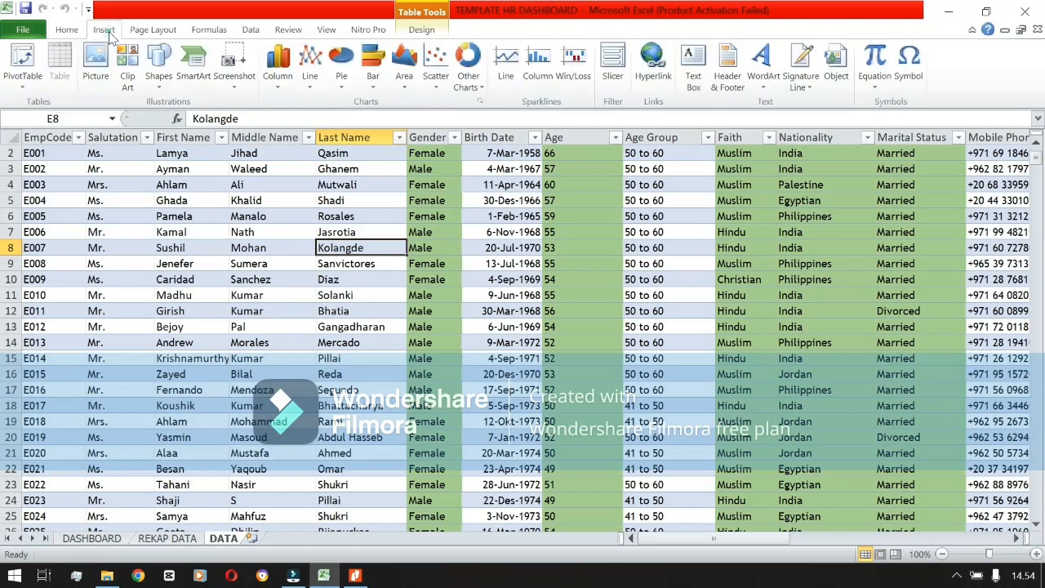
click(29, 85)
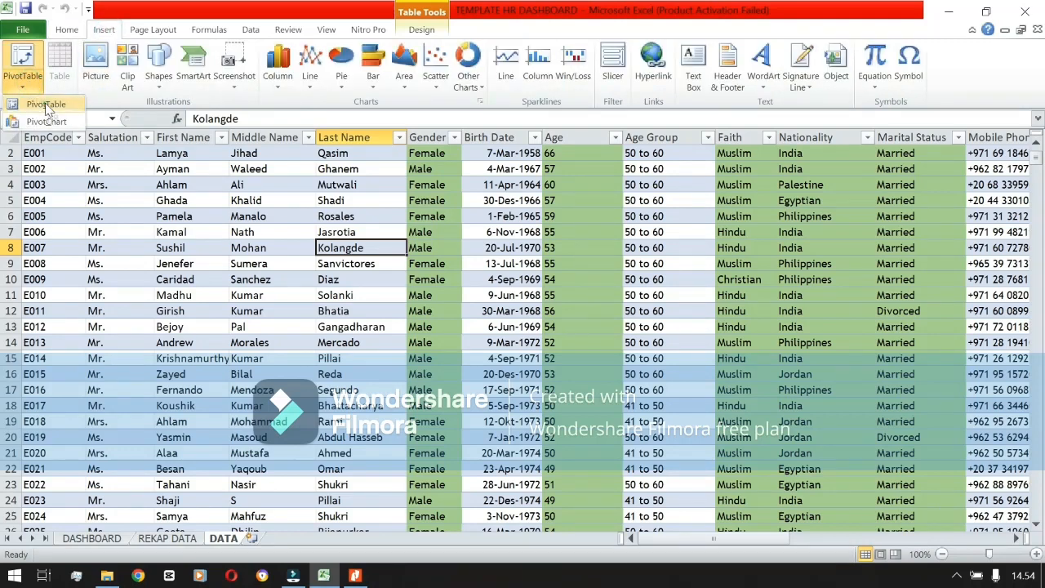
click(42, 102)
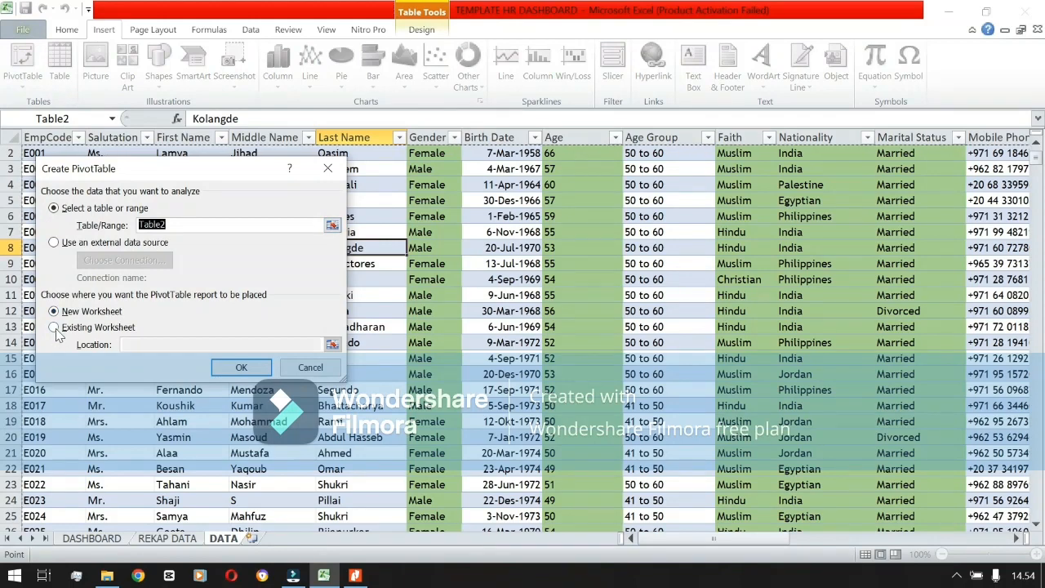
click(54, 327)
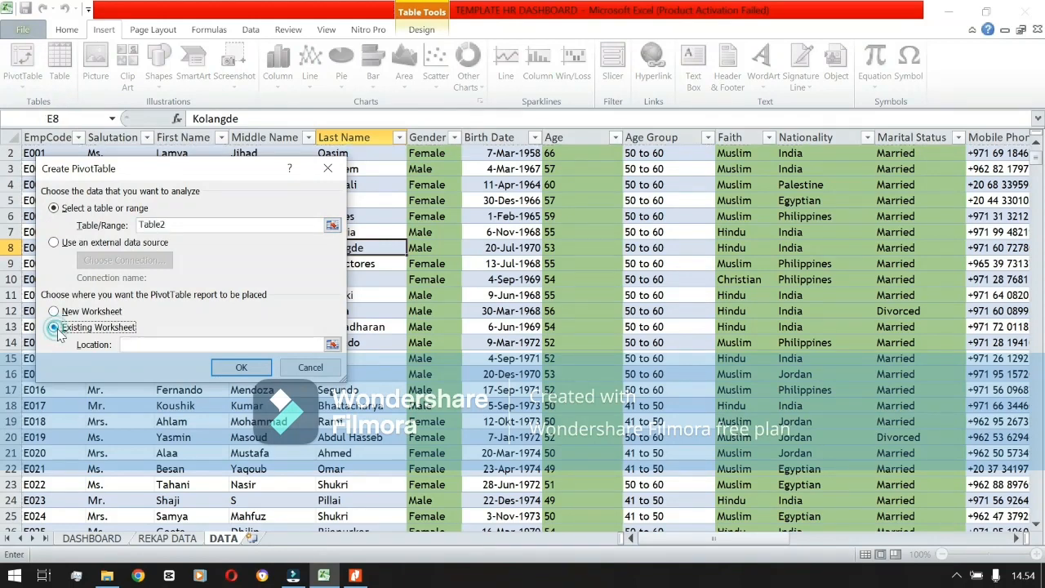
click(168, 538)
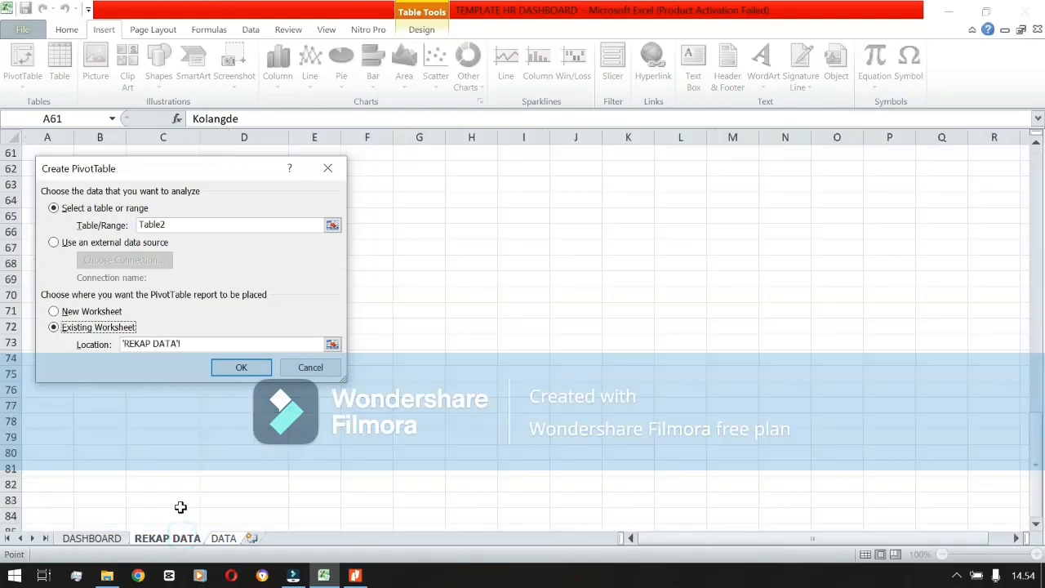
click(411, 293)
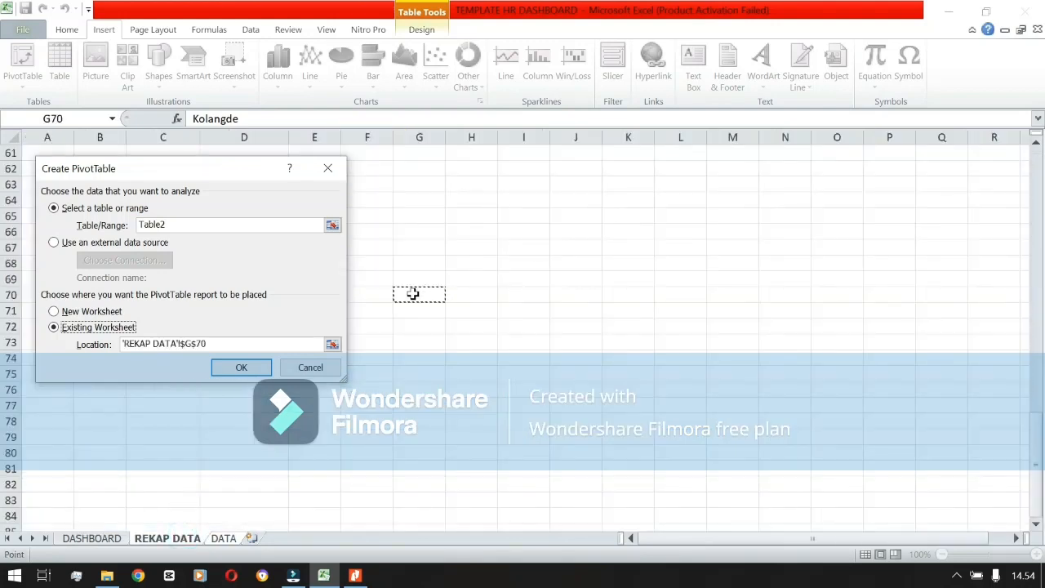
click(253, 373)
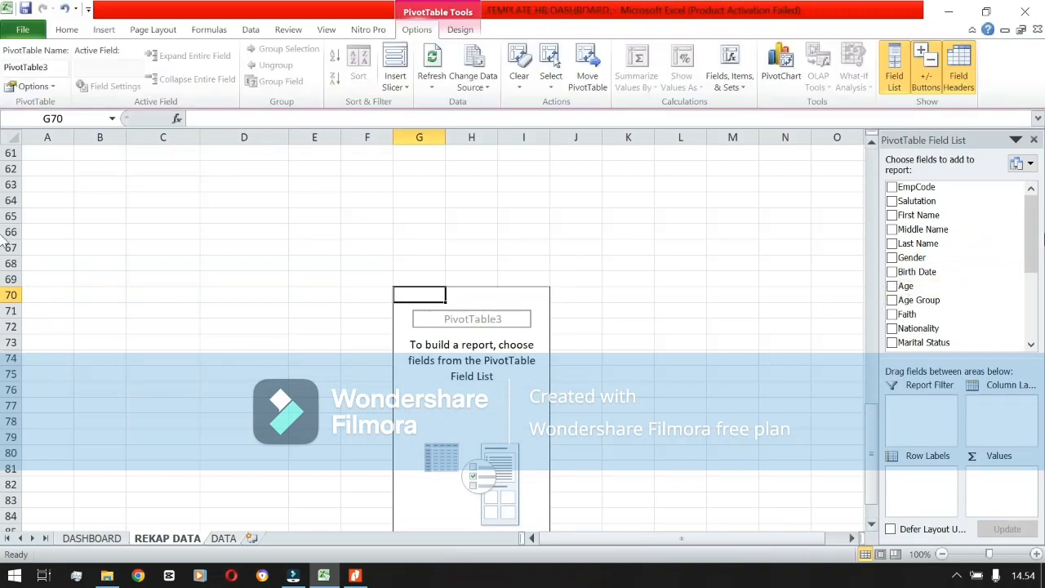
Add the Gender field to the PivotTable as row labels and as a count in the values
mouse_move(1031, 237)
mouse_down()
mouse_move(1028, 327)
mouse_move(1030, 240)
mouse_up()
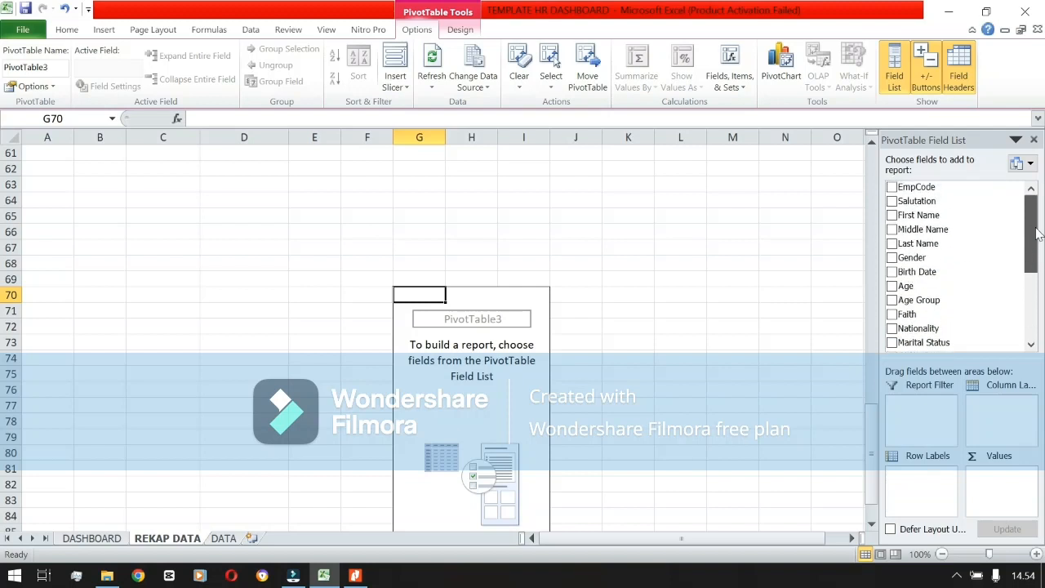
drag(1037, 235, 1036, 256)
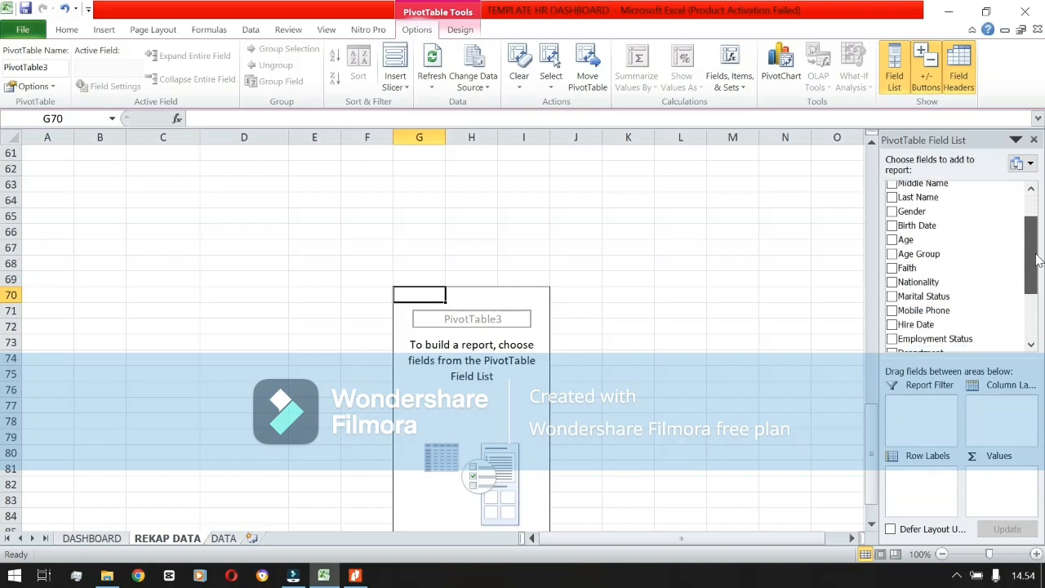
click(892, 209)
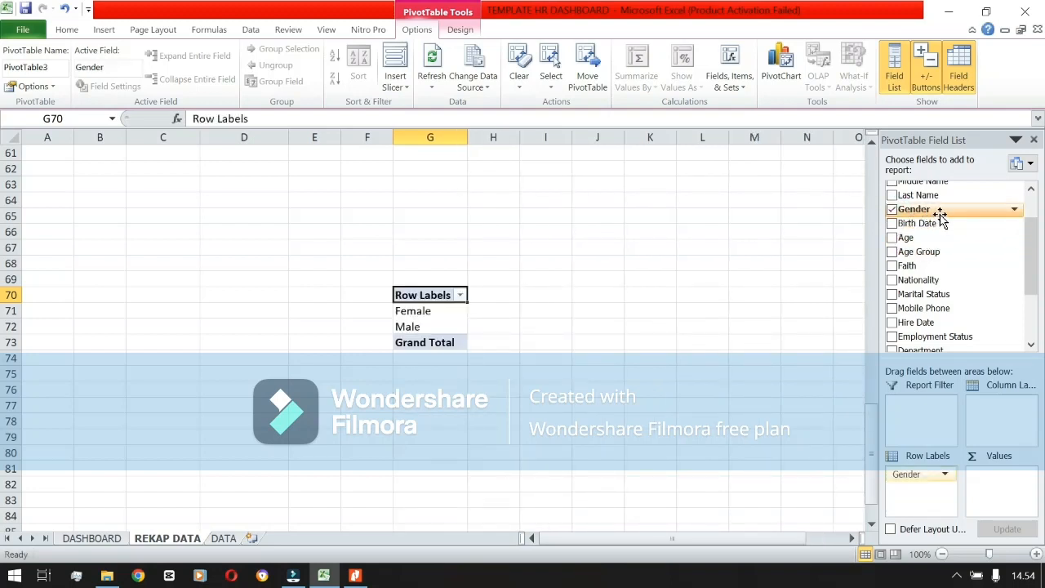
drag(947, 210, 1002, 481)
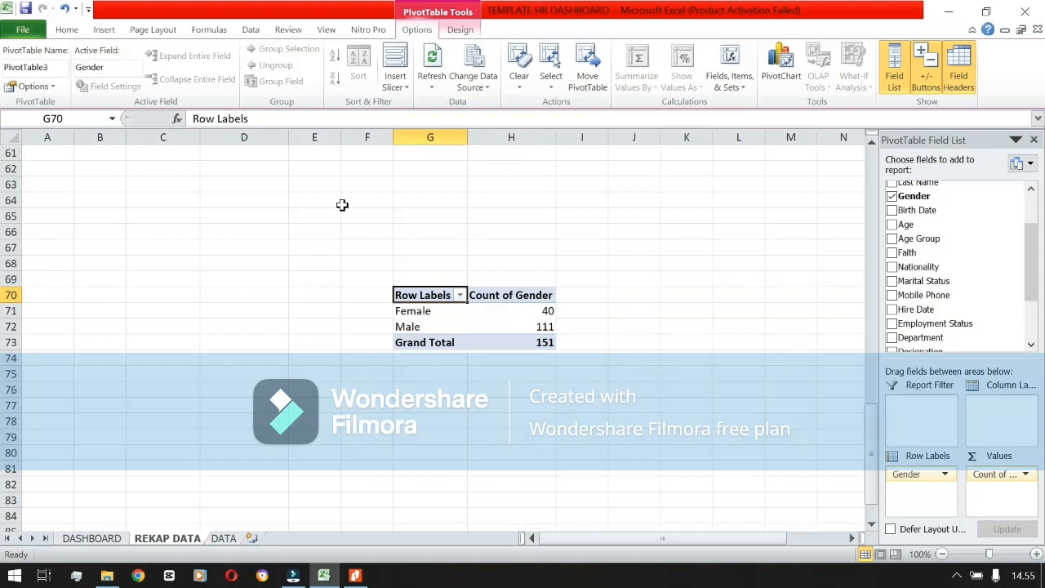
Insert a 3-D pie chart based on the gender PivotTable
click(104, 30)
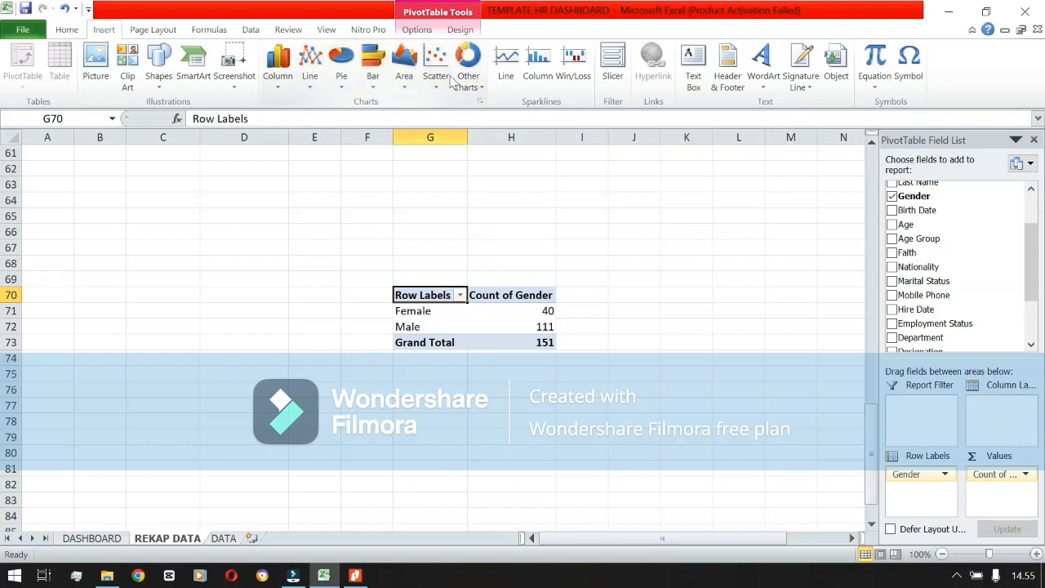
click(341, 82)
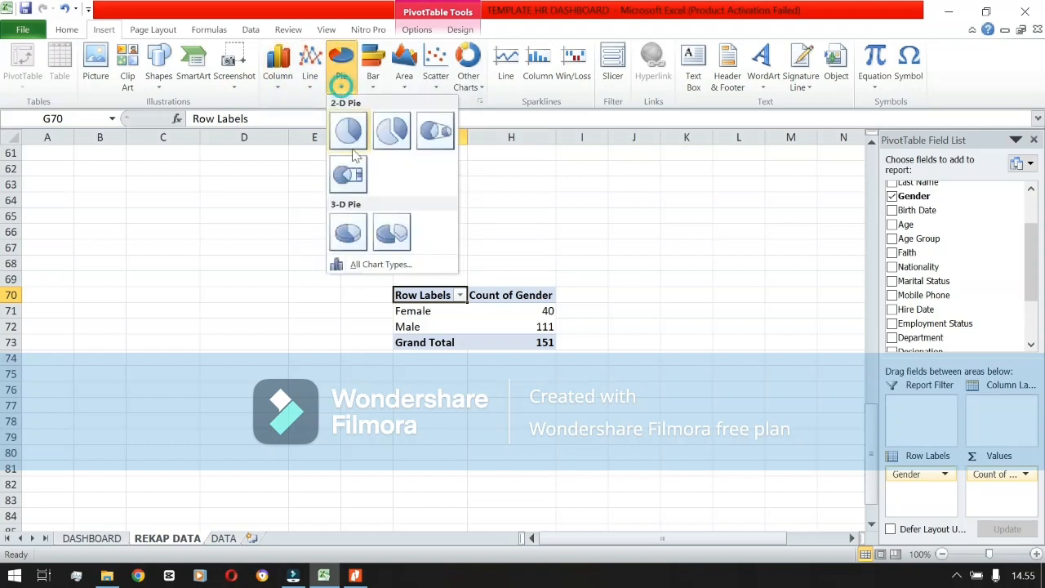
click(355, 234)
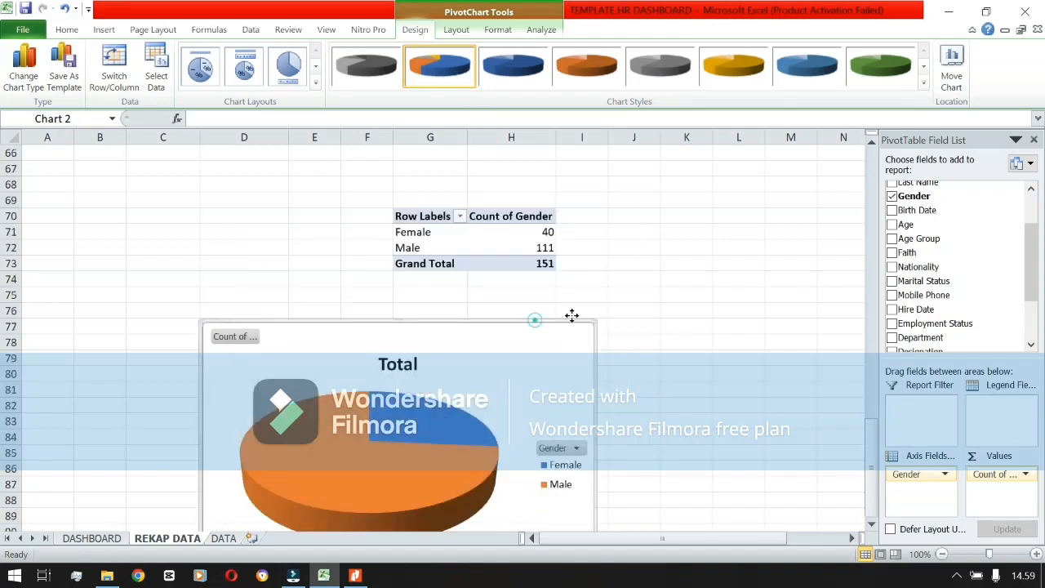
Move the gender pie chart directly below its PivotTable, starting around column G, and delete the chart title "Total"
drag(569, 315, 722, 279)
scroll(722, 278, down, 2)
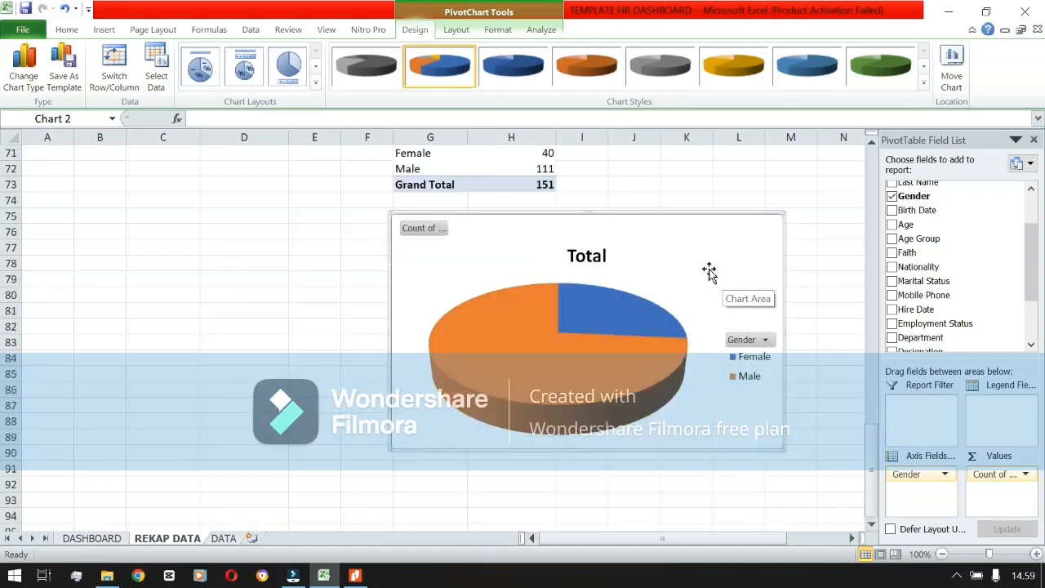
click(592, 255)
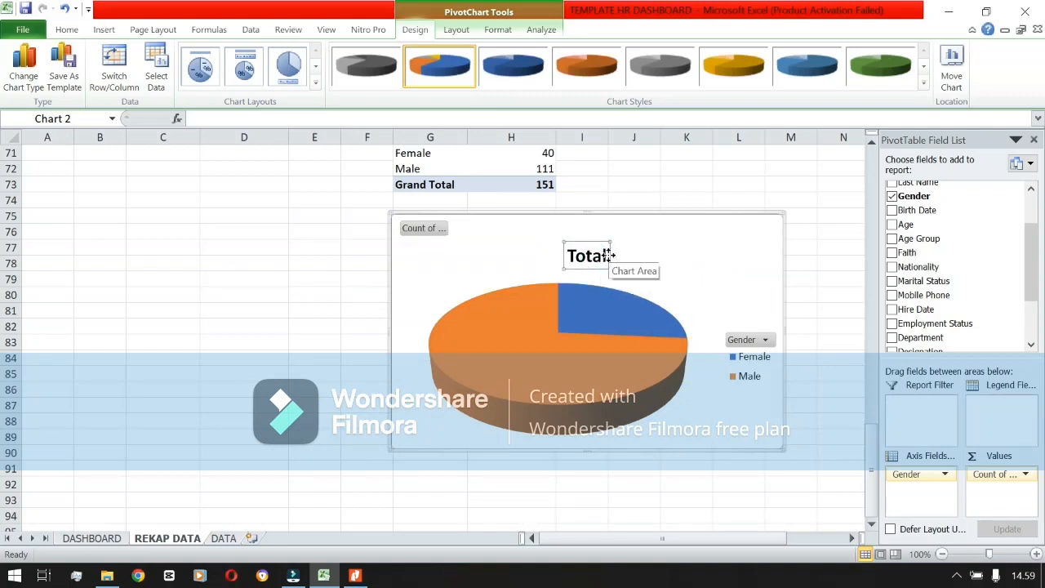
key(Delete)
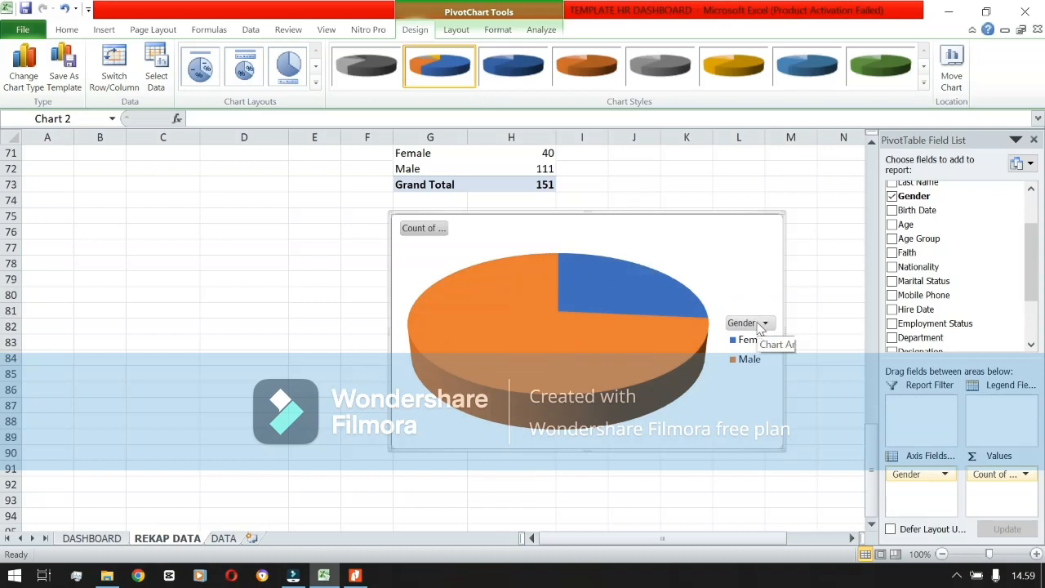
Format the gender pie chart's chart area with no fill and no border line
right_click(708, 267)
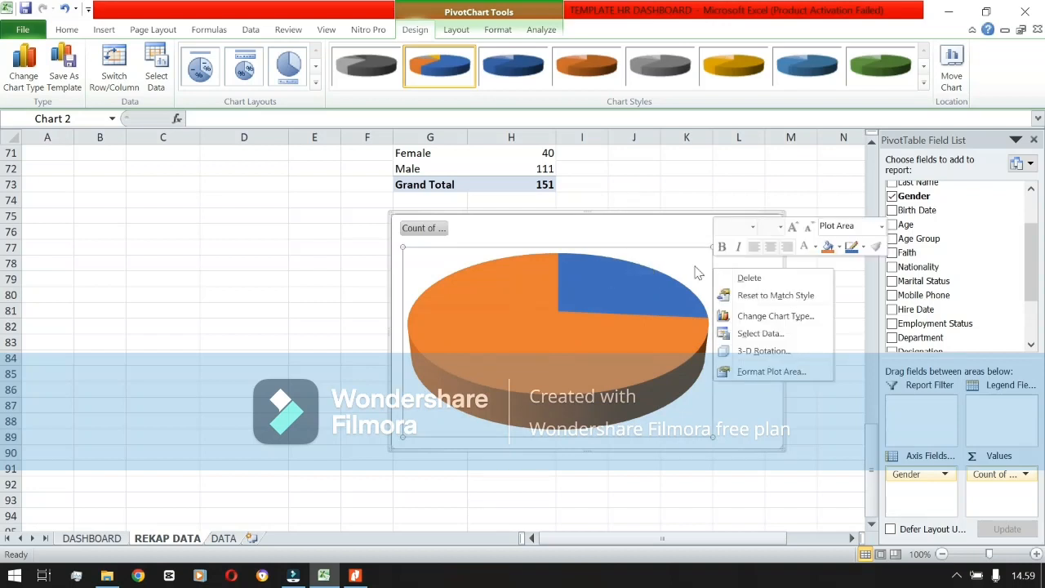
key(Escape)
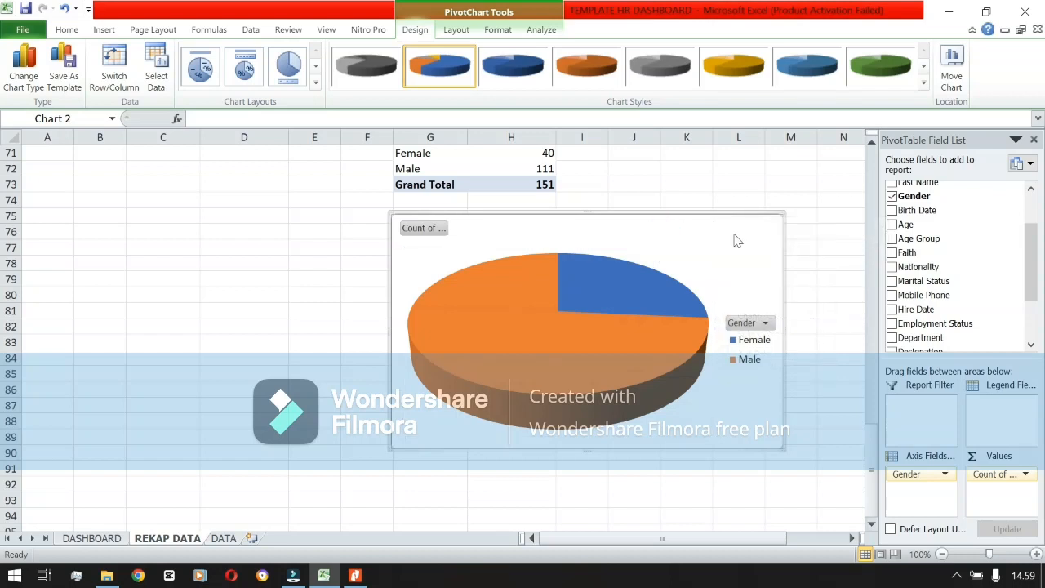
right_click(734, 238)
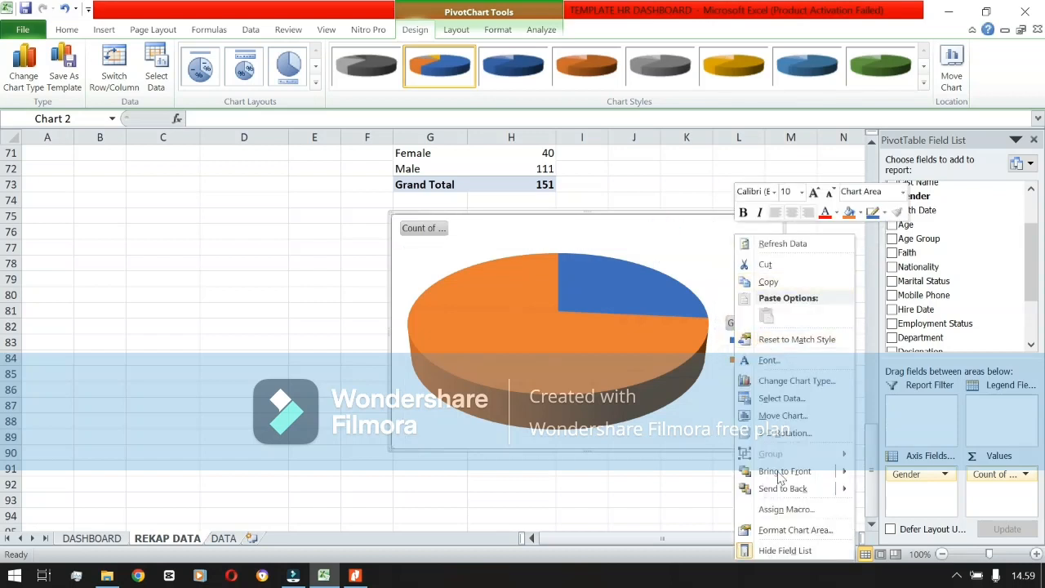
click(780, 531)
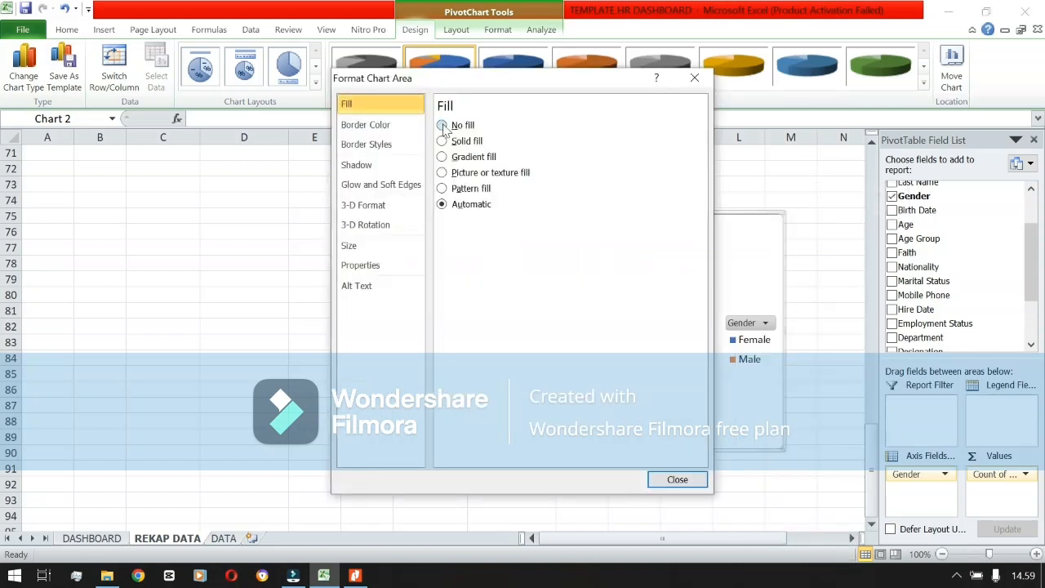
click(410, 124)
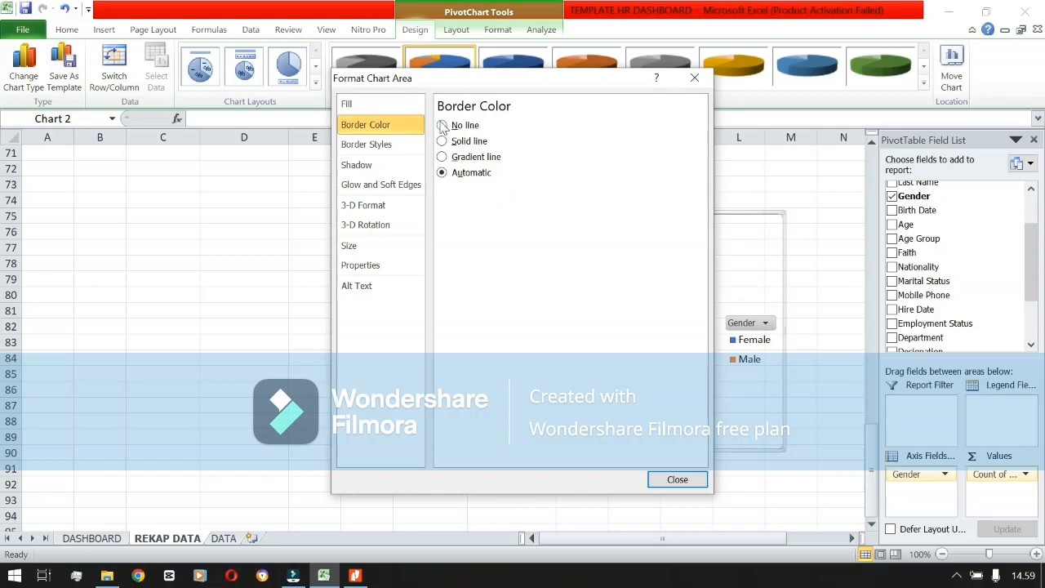
click(442, 125)
click(677, 479)
Format the pie chart's plot area with no fill and no border line
click(688, 281)
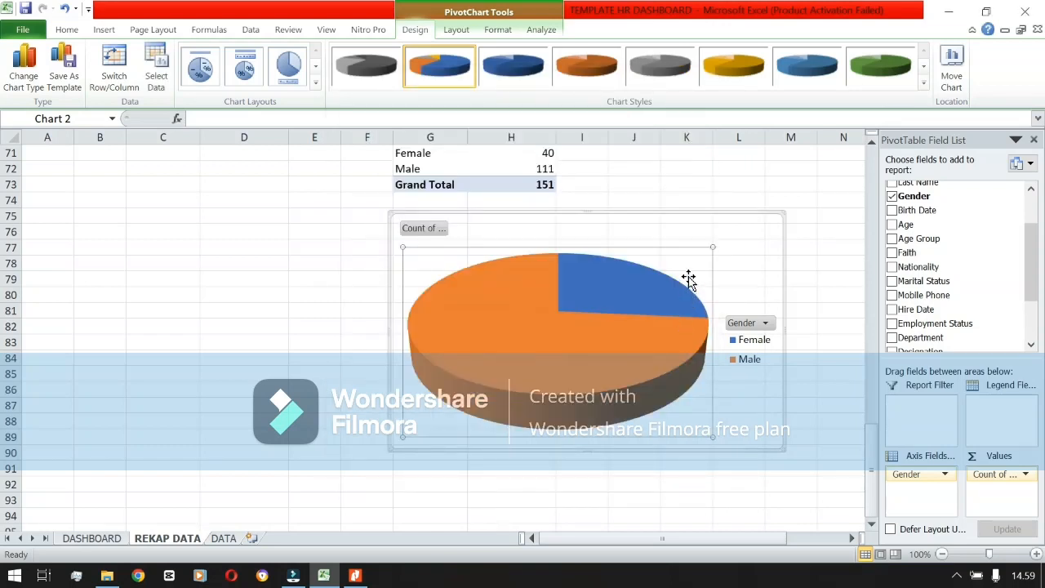
right_click(686, 274)
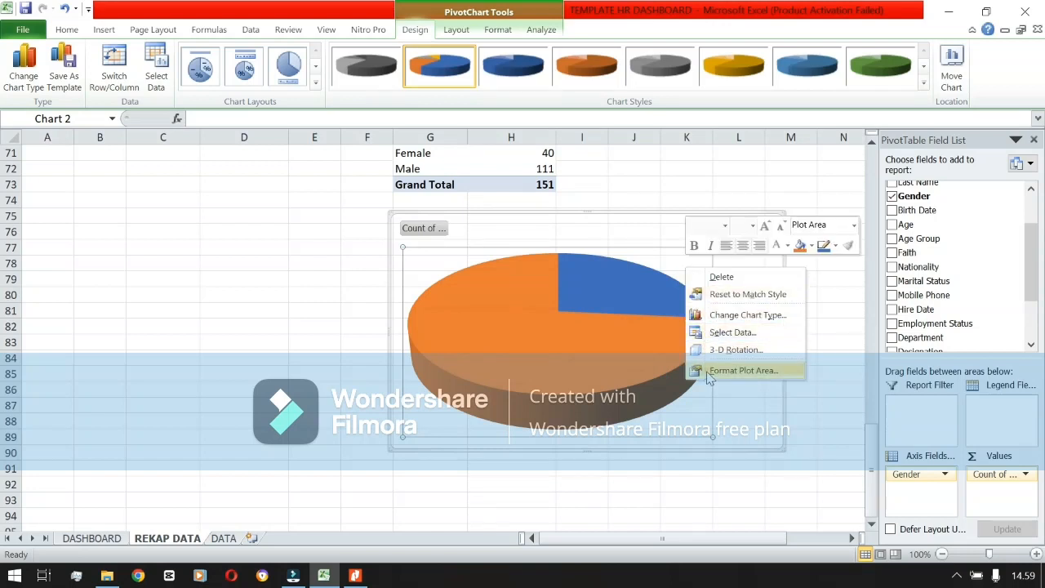
click(738, 371)
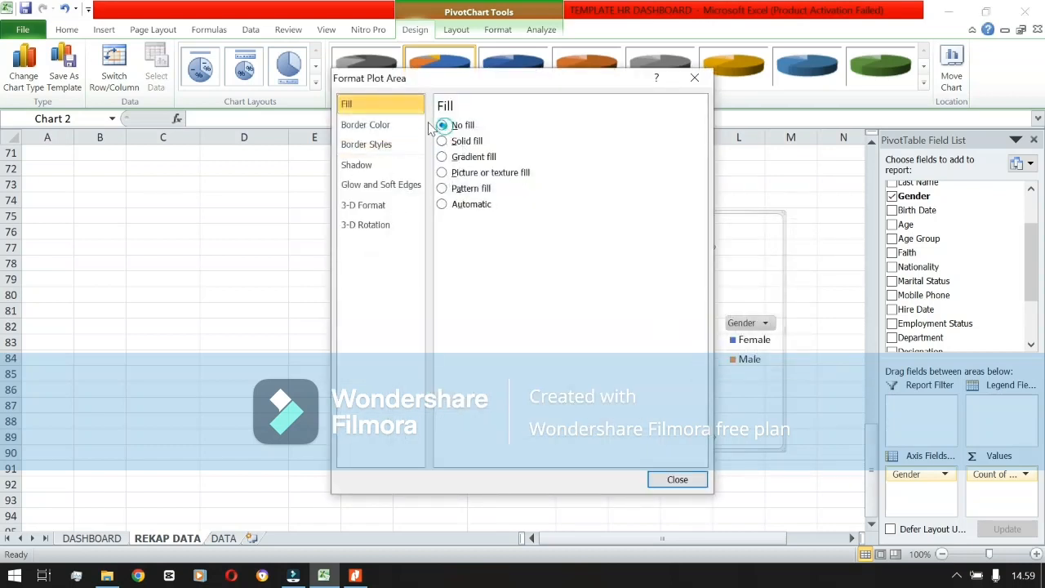
click(396, 118)
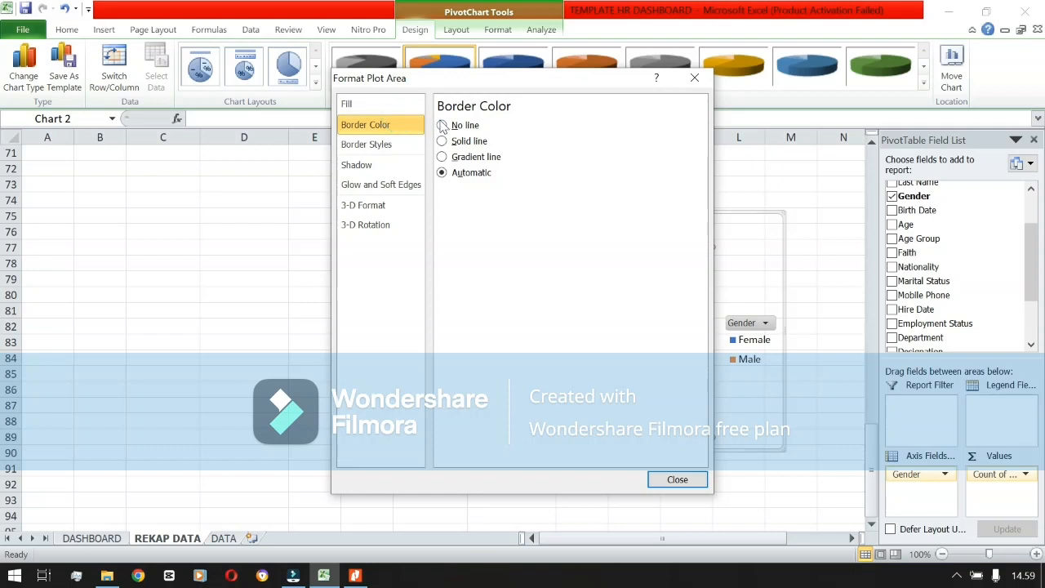
click(441, 125)
click(675, 479)
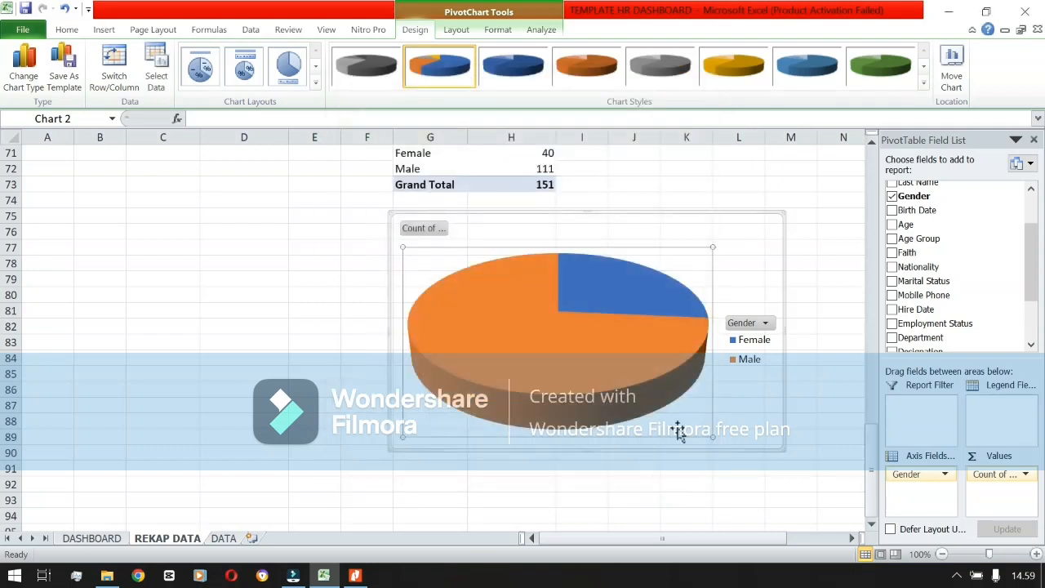
Hide all field buttons on the gender pie chart
right_click(757, 326)
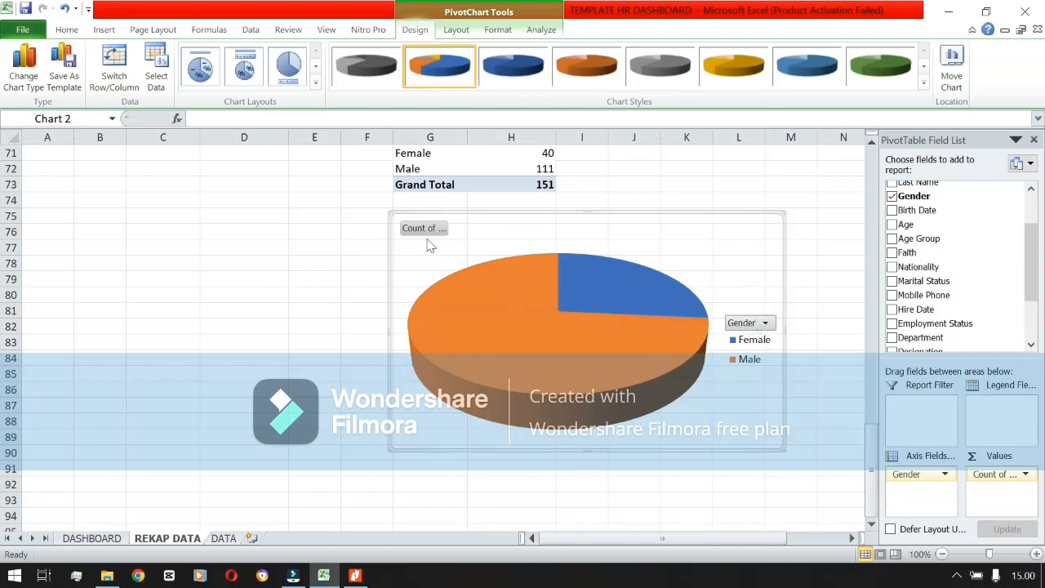
right_click(753, 323)
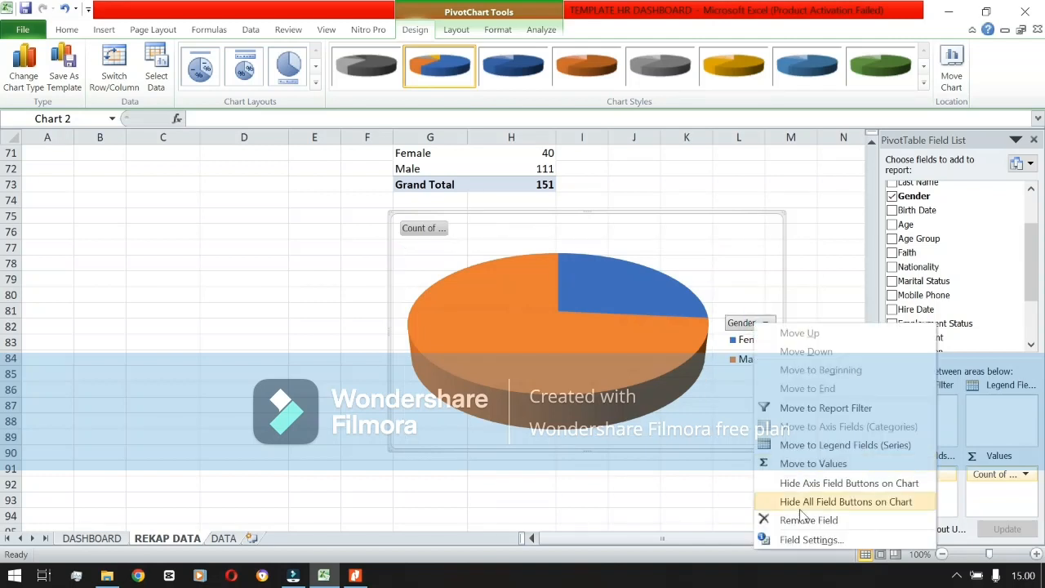
click(846, 501)
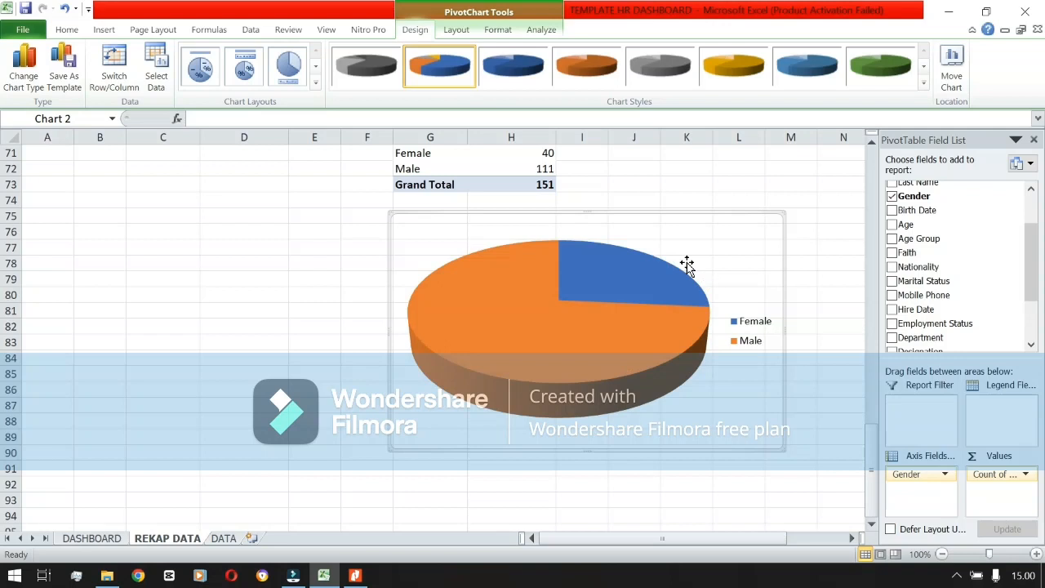
Add data labels to the slices of the gender pie chart
mouse_move(502, 275)
click(582, 293)
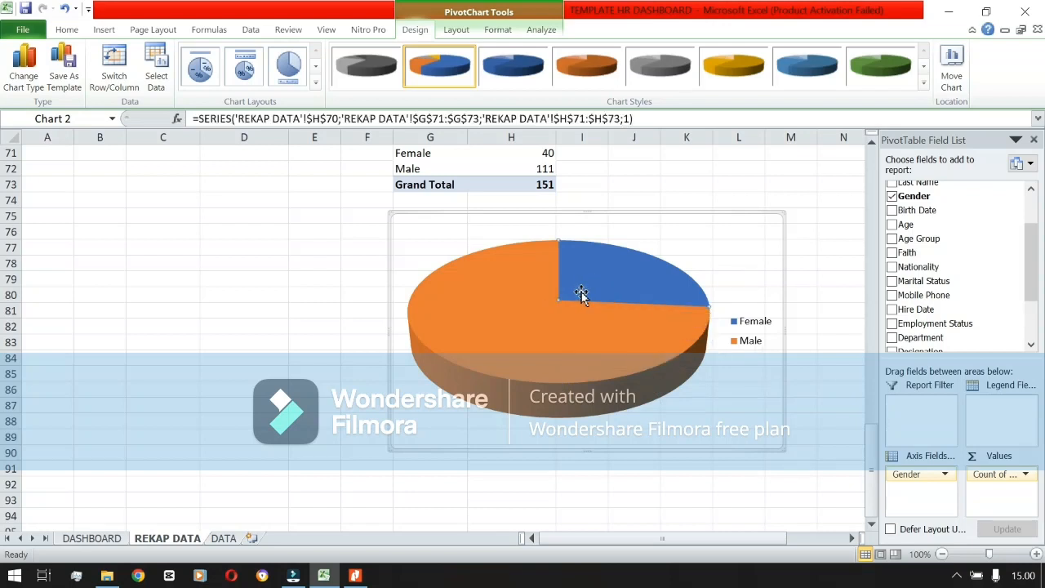
click(581, 294)
right_click(584, 290)
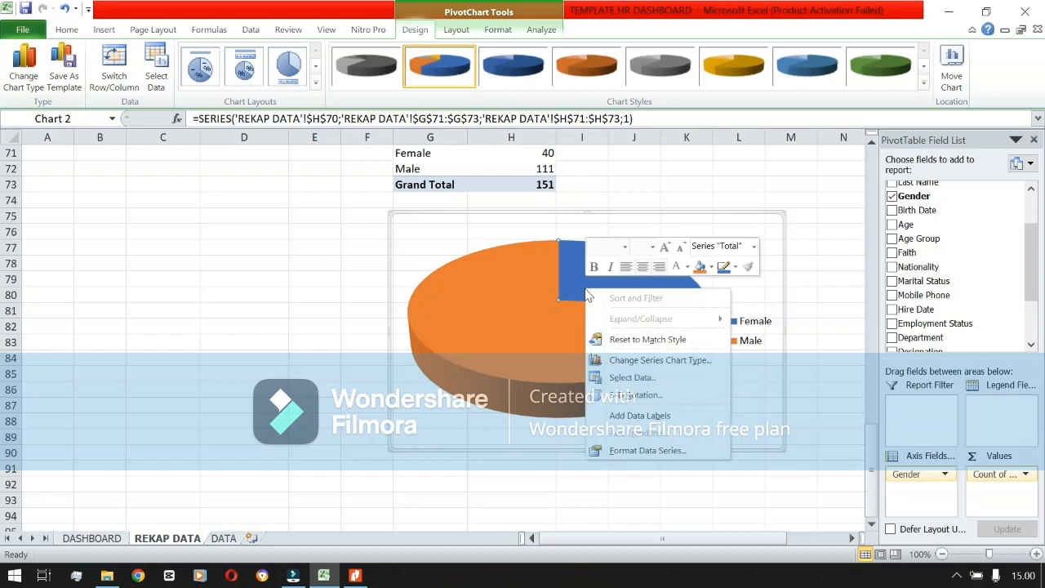
click(616, 418)
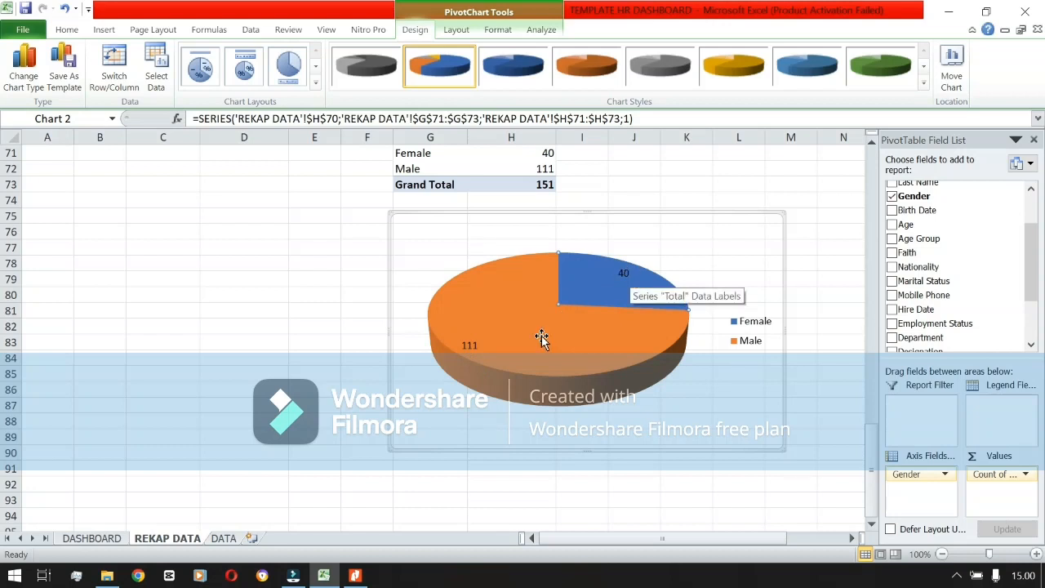
Set the pie chart's data labels to show Percentage instead of Value, keeping the Best Fit position
mouse_move(633, 276)
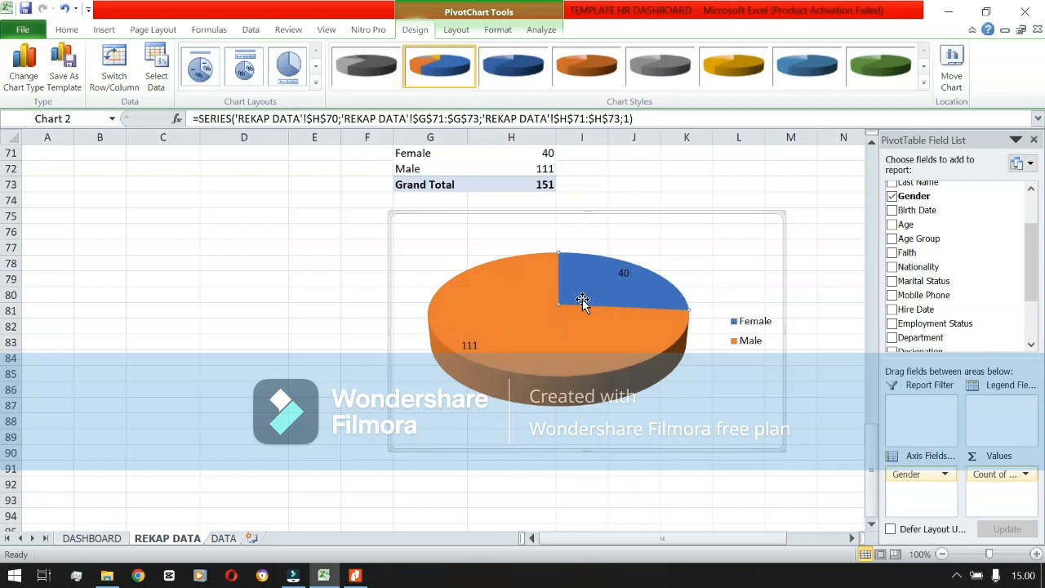
mouse_move(547, 310)
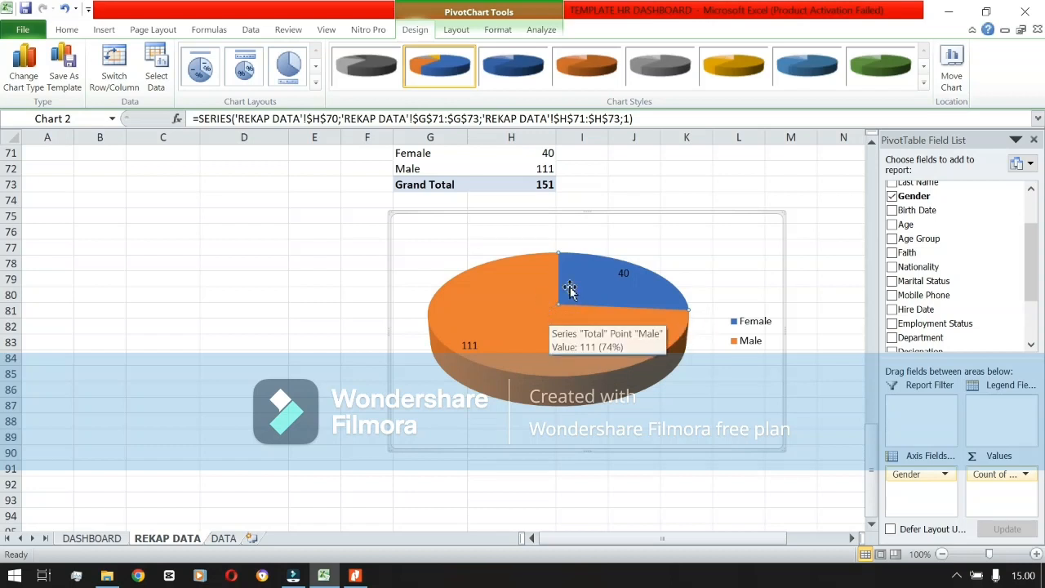
right_click(577, 295)
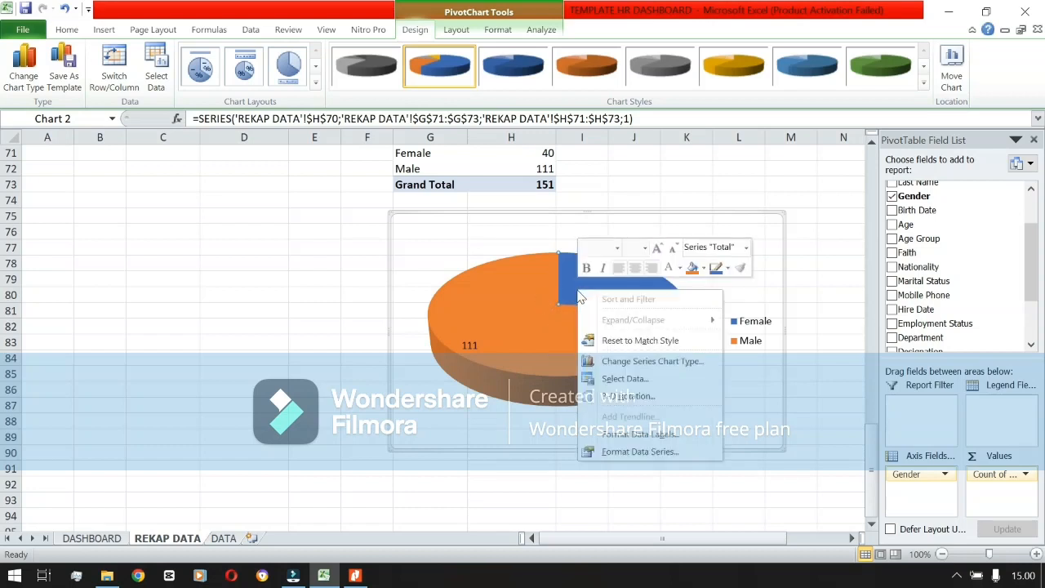
click(639, 437)
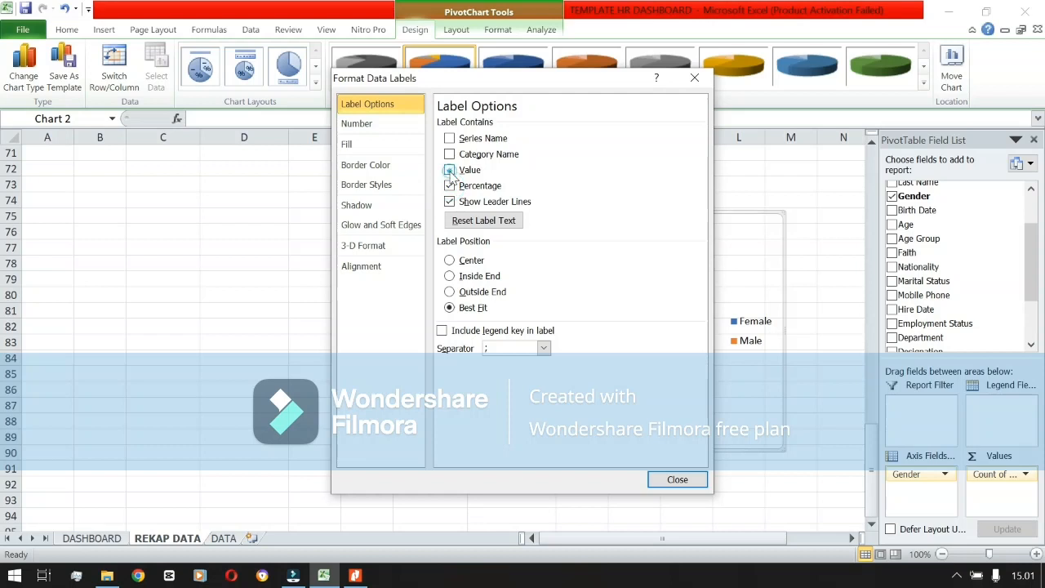
click(449, 170)
click(677, 478)
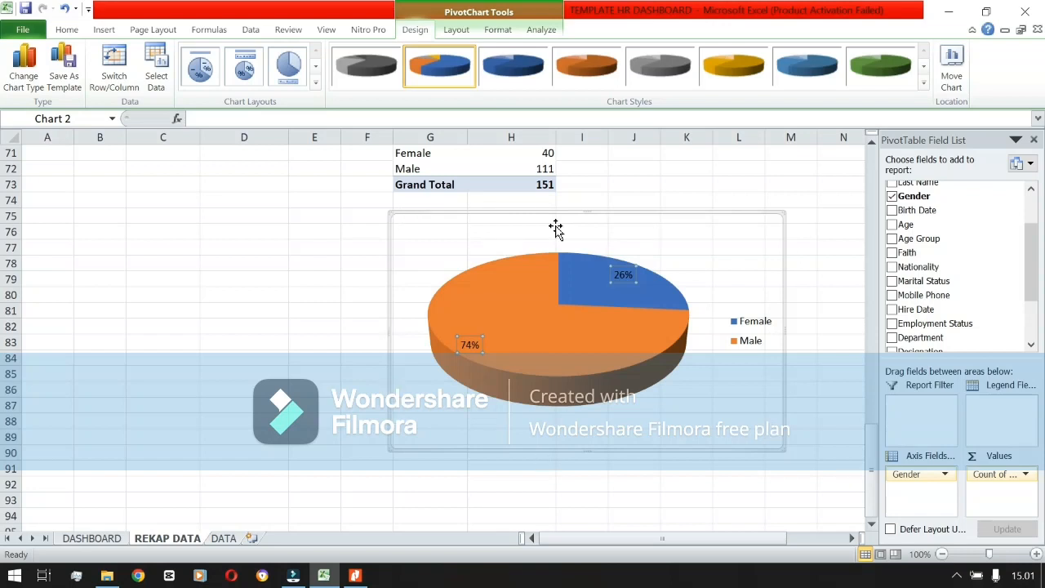
Copy the whole gender pie chart and go to the DASHBOARD sheet
right_click(590, 212)
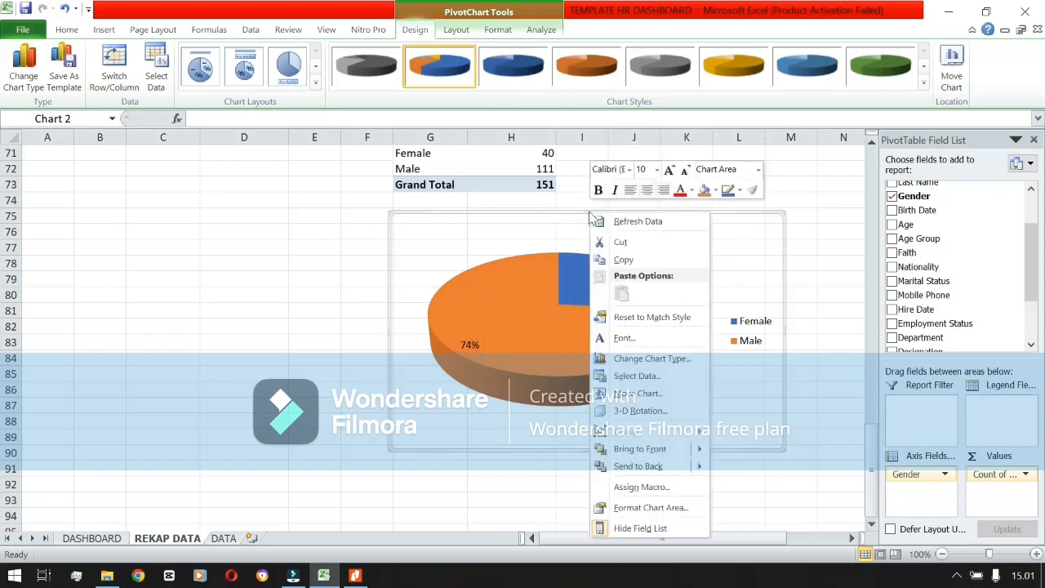
click(614, 262)
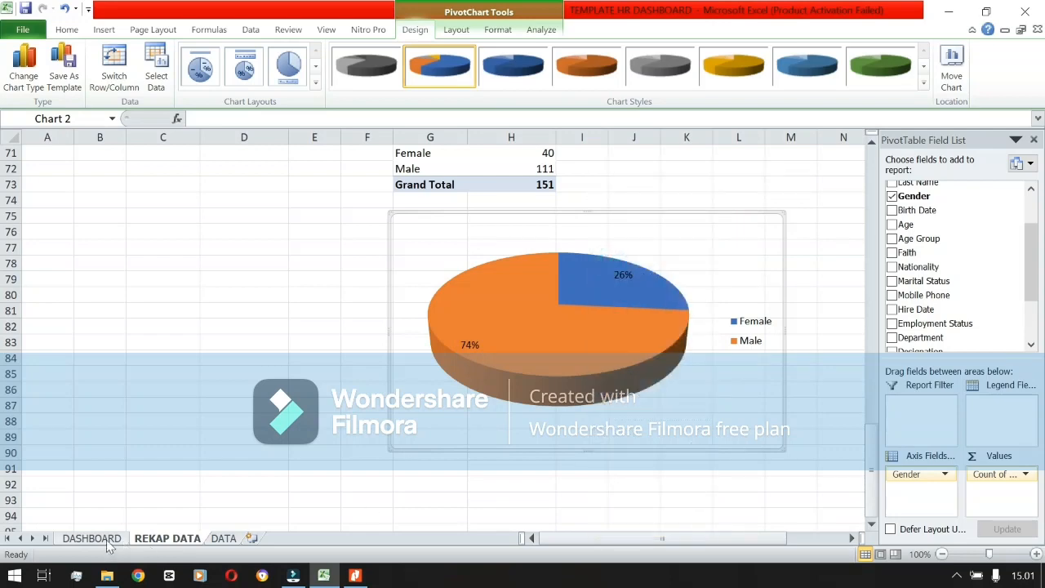
click(109, 540)
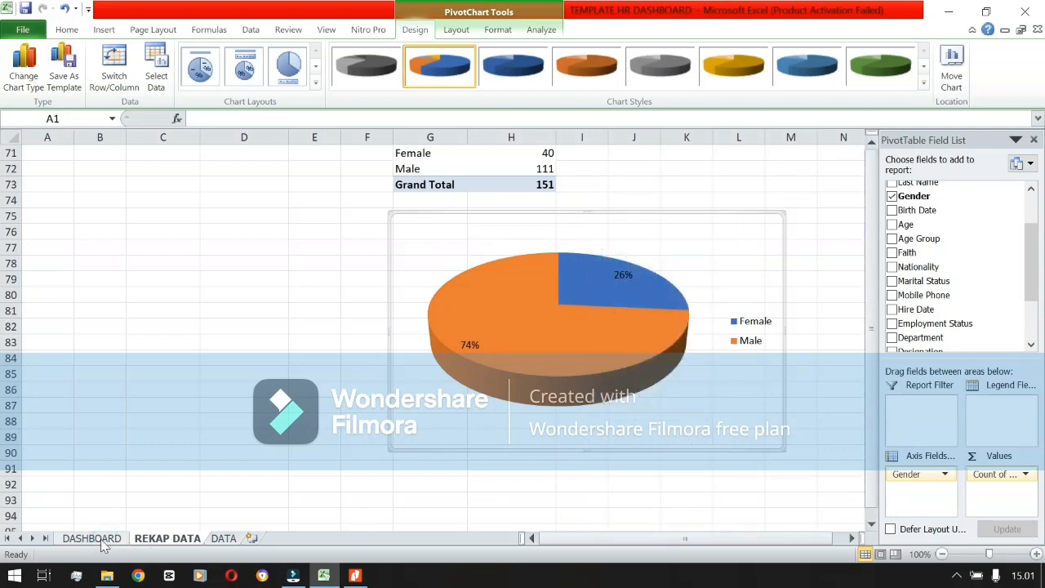